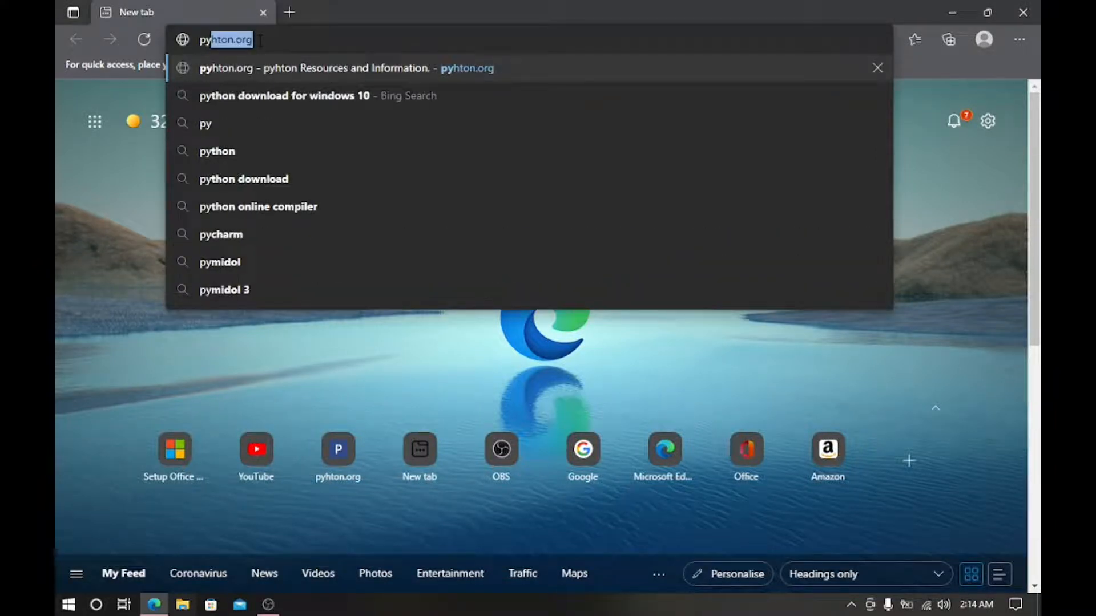
Step: Load python.org and download the Python 3.10.2 installer for Windows
{"action": "type", "text": "thon."}
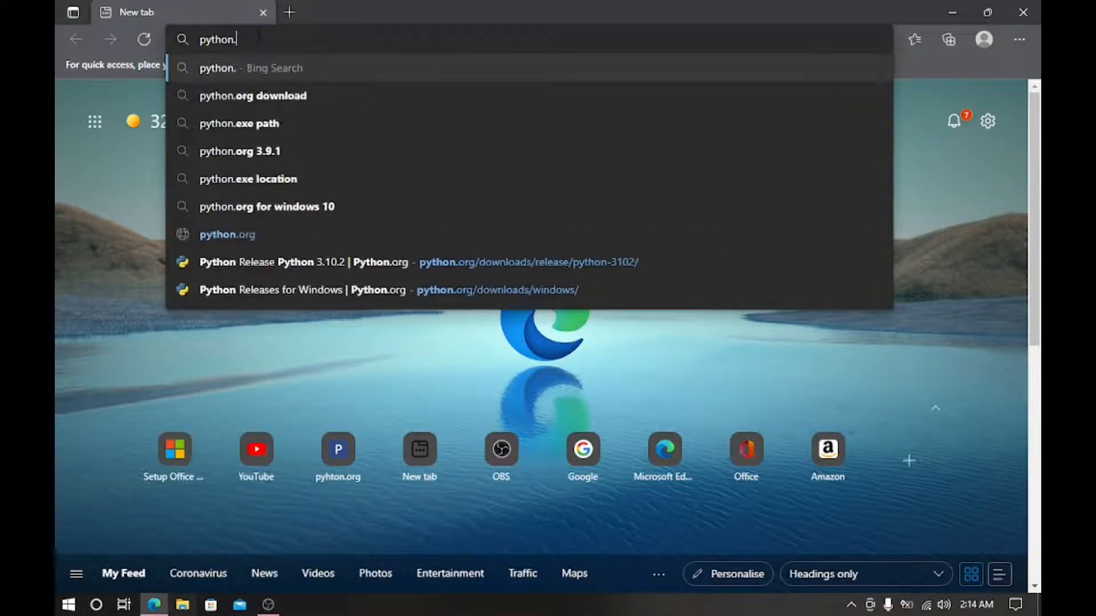
{"action": "type", "text": "org"}
{"action": "key", "text": "Return"}
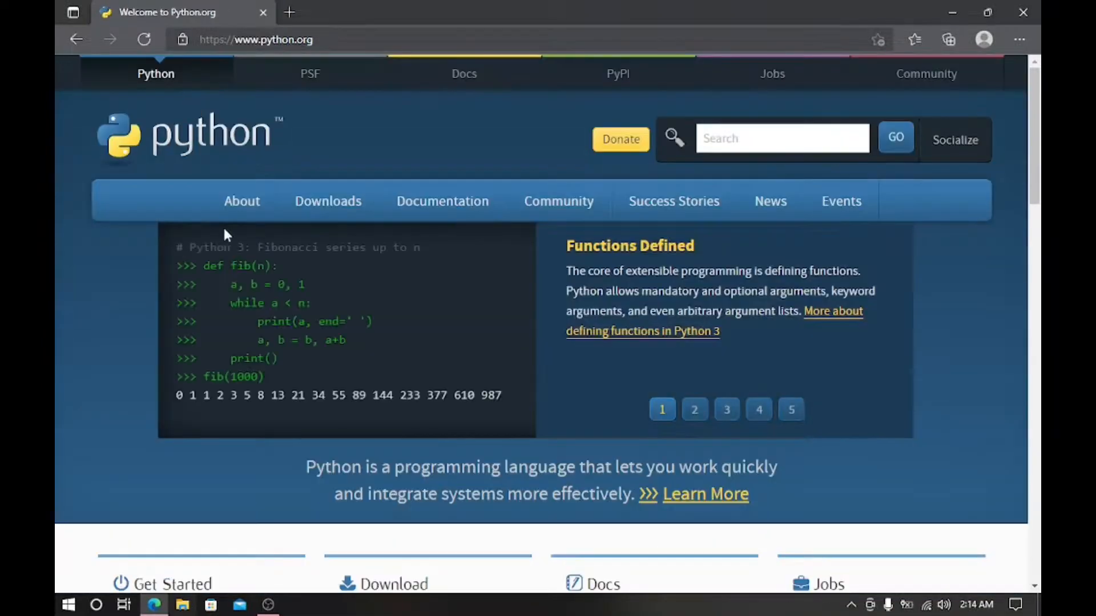
{"action": "scroll", "coordinate": [354, 337], "scroll_direction": "down", "scroll_amount": 12}
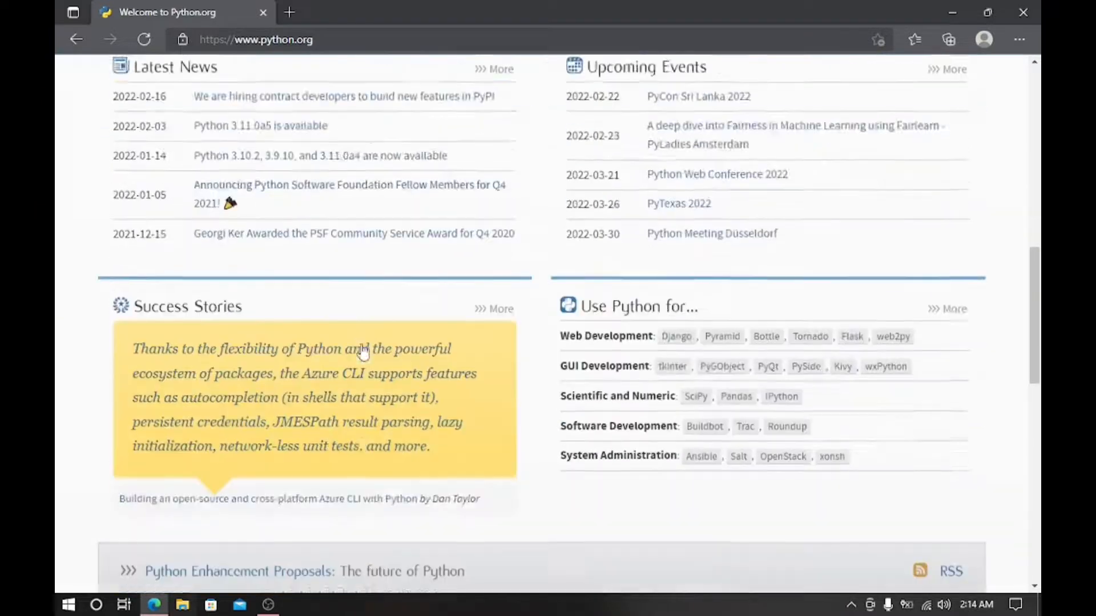
{"action": "scroll", "coordinate": [367, 355], "scroll_direction": "up", "scroll_amount": 4}
{"action": "scroll", "coordinate": [367, 354], "scroll_direction": "up", "scroll_amount": 8}
{"action": "mouse_move", "coordinate": [321, 210]}
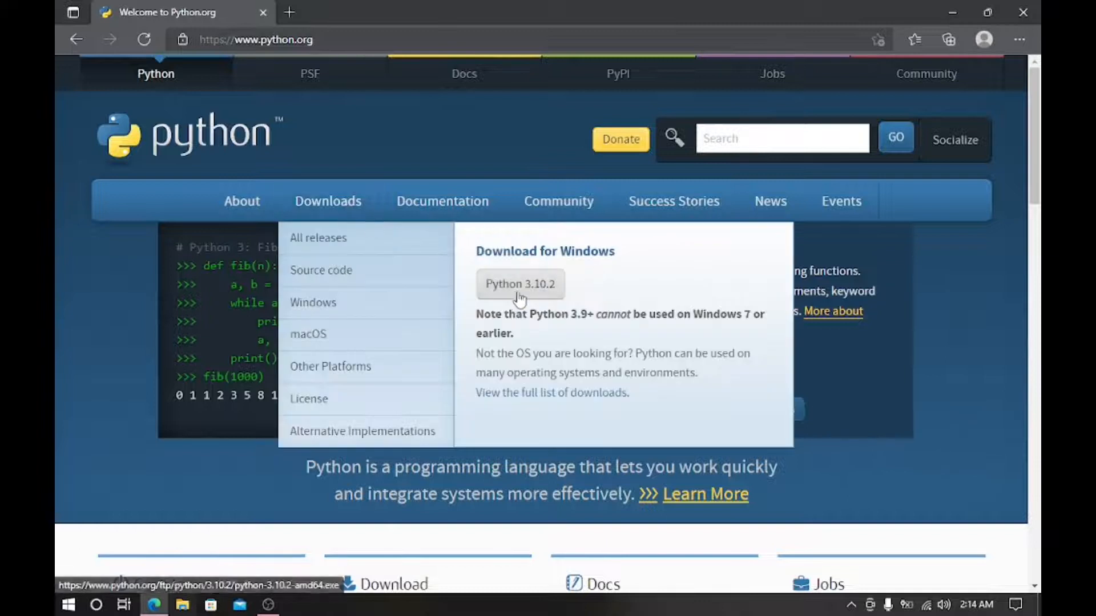
{"action": "left_click", "coordinate": [517, 296]}
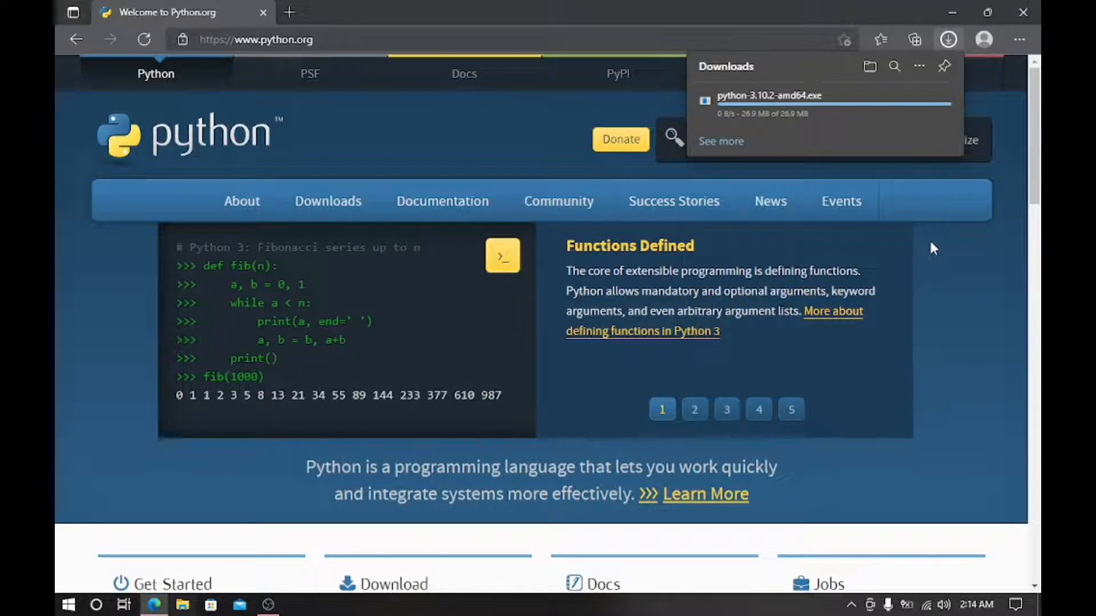
Step: Close Edge after the download and refresh the desktop several times
{"action": "left_click", "coordinate": [1040, 5]}
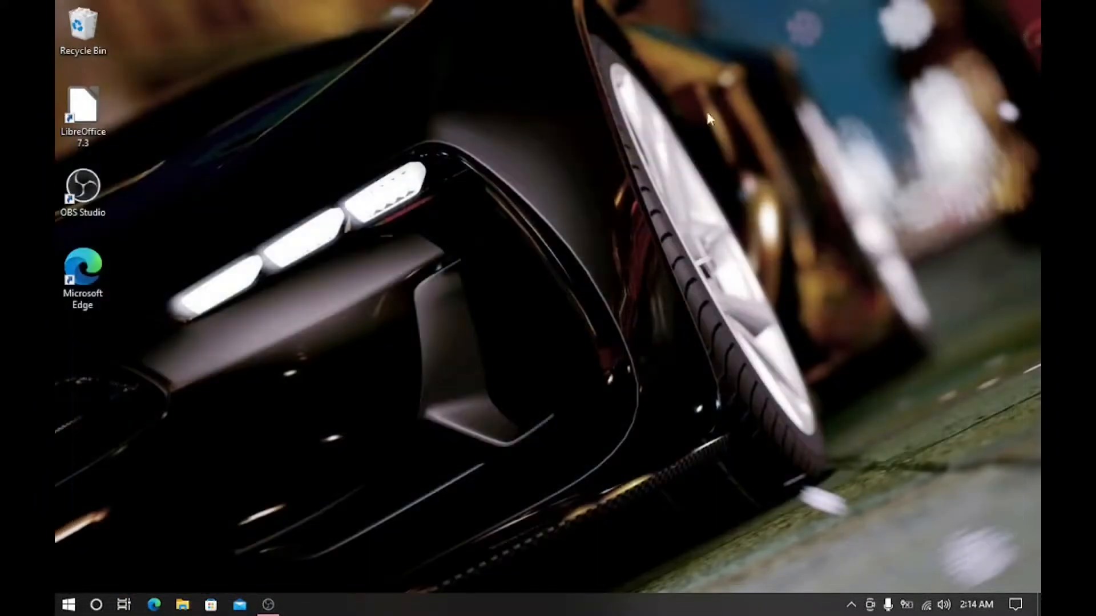
{"action": "right_click", "coordinate": [417, 161]}
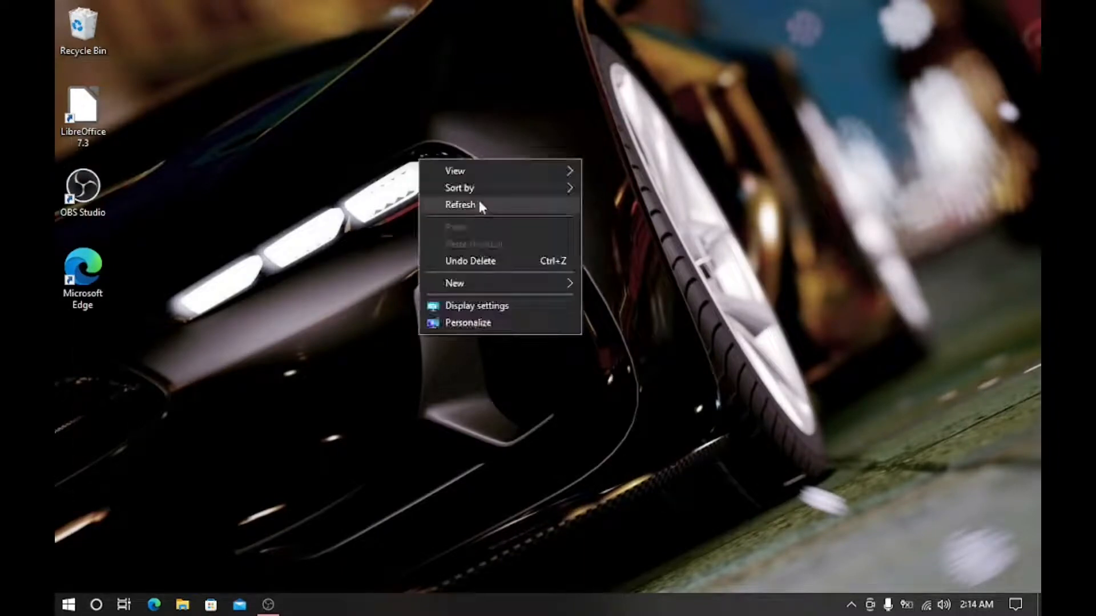
{"action": "left_click", "coordinate": [477, 198]}
{"action": "right_click", "coordinate": [622, 87]}
{"action": "left_click", "coordinate": [661, 131]}
{"action": "right_click", "coordinate": [667, 128]}
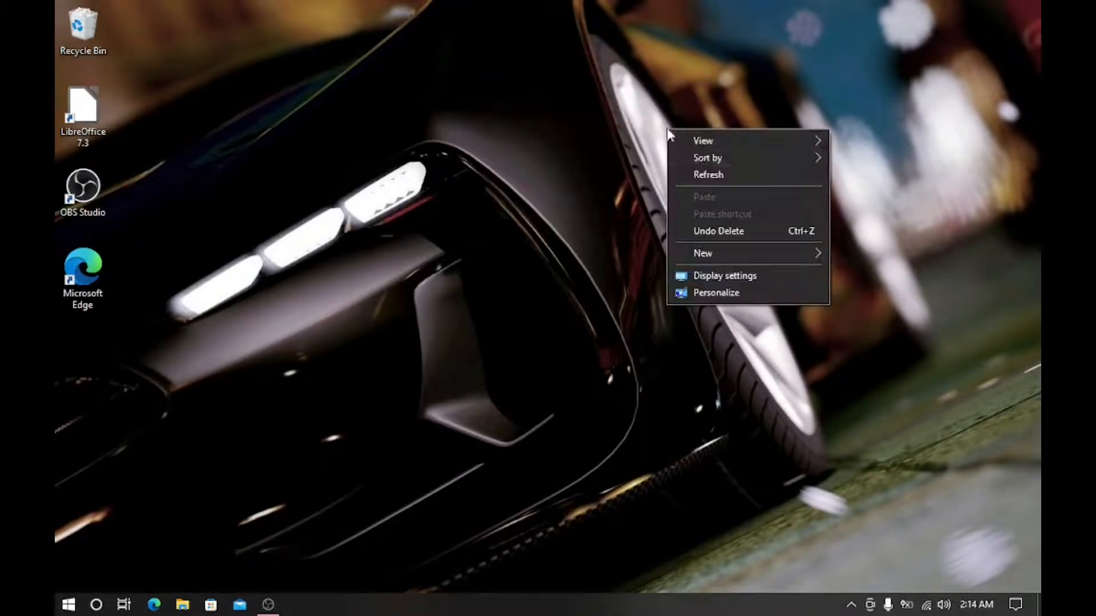
{"action": "left_click", "coordinate": [700, 175]}
Step: Minimize OBS Studio and open File Explorer on the Downloads folder
{"action": "left_click", "coordinate": [269, 605]}
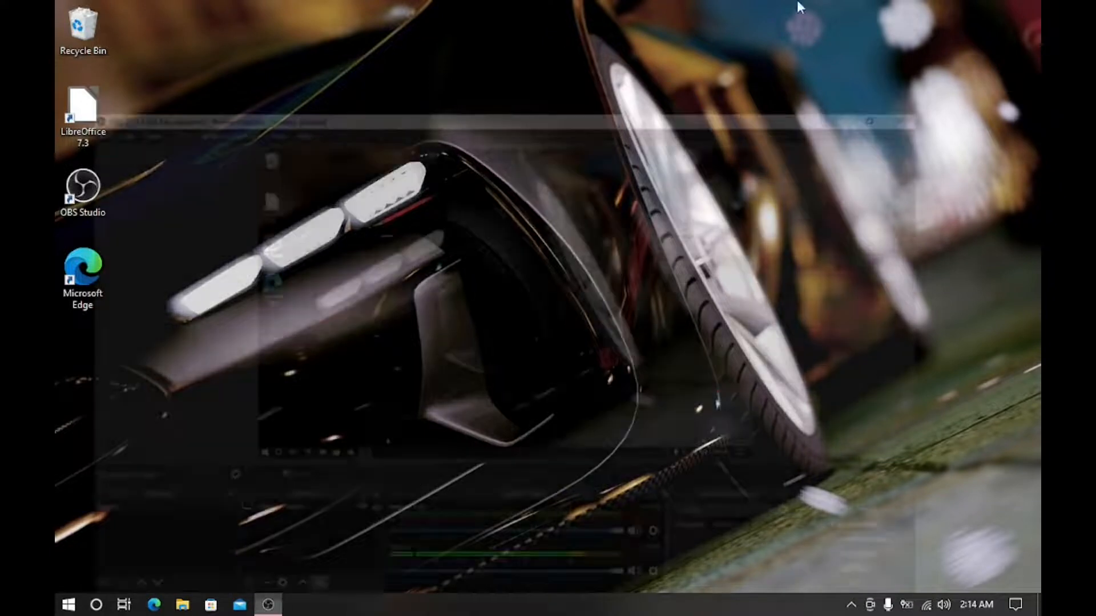
{"action": "left_click", "coordinate": [956, 8]}
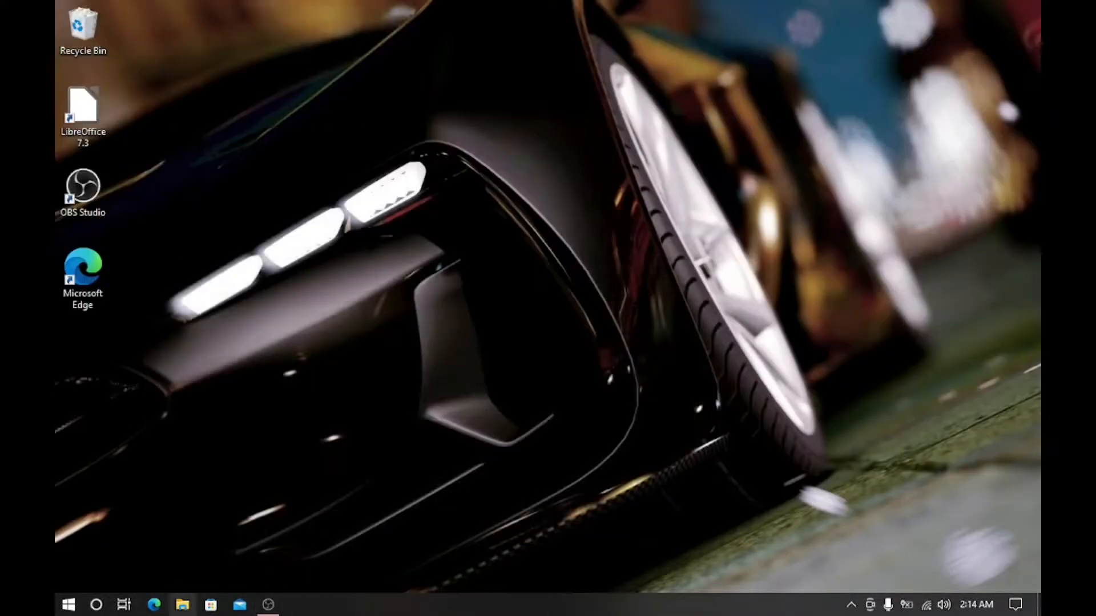
{"action": "left_click", "coordinate": [182, 604]}
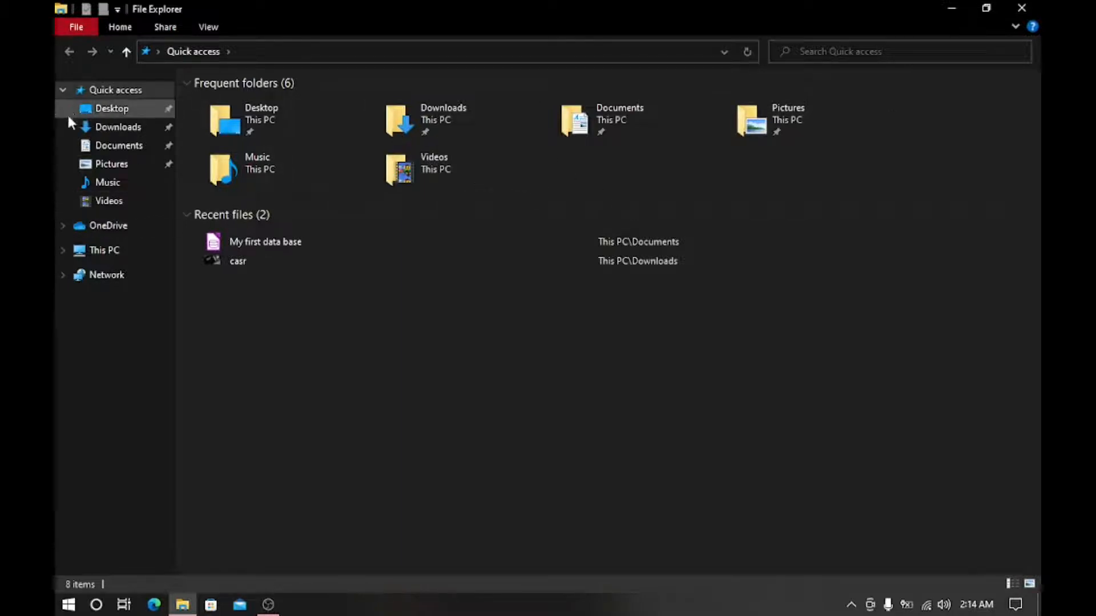
{"action": "left_click", "coordinate": [118, 127]}
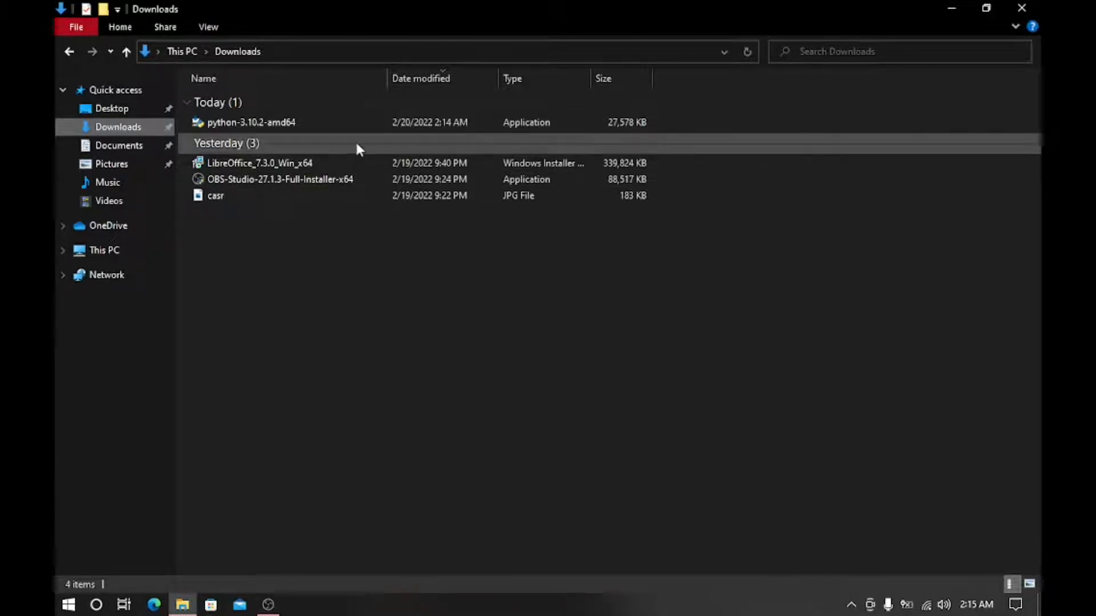
Step: Launch python-3.10.2-amd64 and tick 'Add Python 3.10 to PATH' in the setup window
{"action": "double_click", "coordinate": [391, 124]}
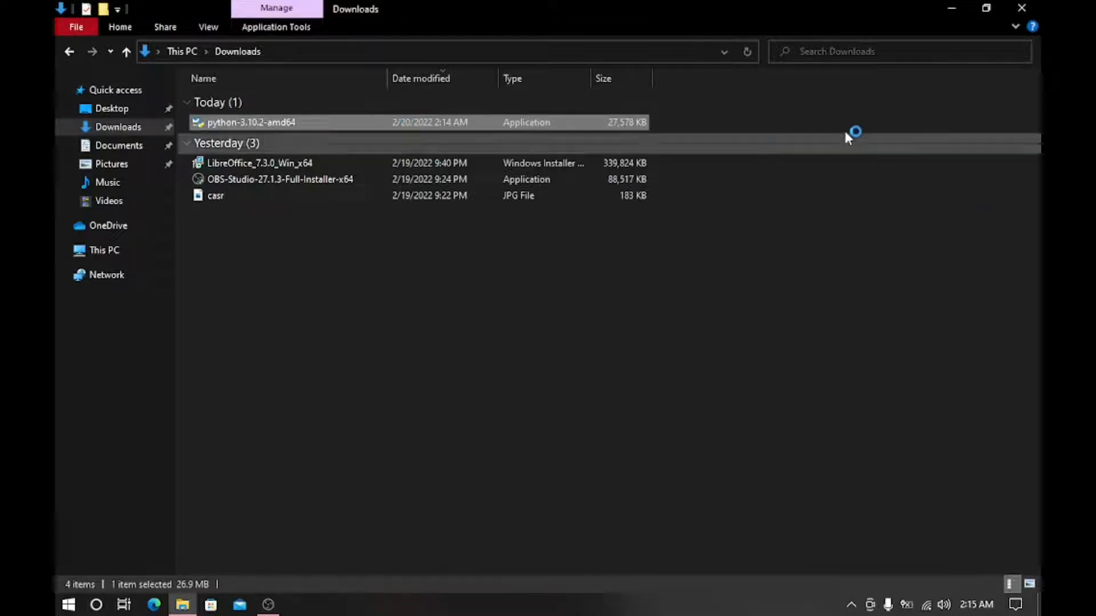
{"action": "left_click", "coordinate": [951, 8]}
{"action": "right_click", "coordinate": [759, 70]}
{"action": "left_click", "coordinate": [799, 115]}
{"action": "right_click", "coordinate": [810, 108]}
{"action": "left_click", "coordinate": [854, 157]}
{"action": "right_click", "coordinate": [840, 169]}
{"action": "left_click", "coordinate": [880, 212]}
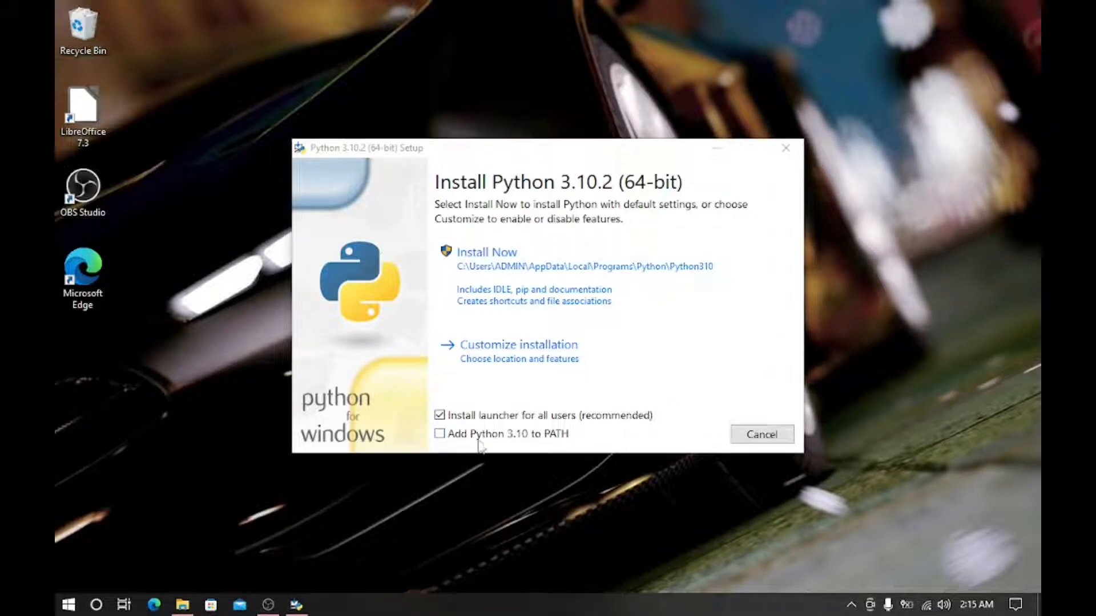
{"action": "left_click", "coordinate": [545, 438]}
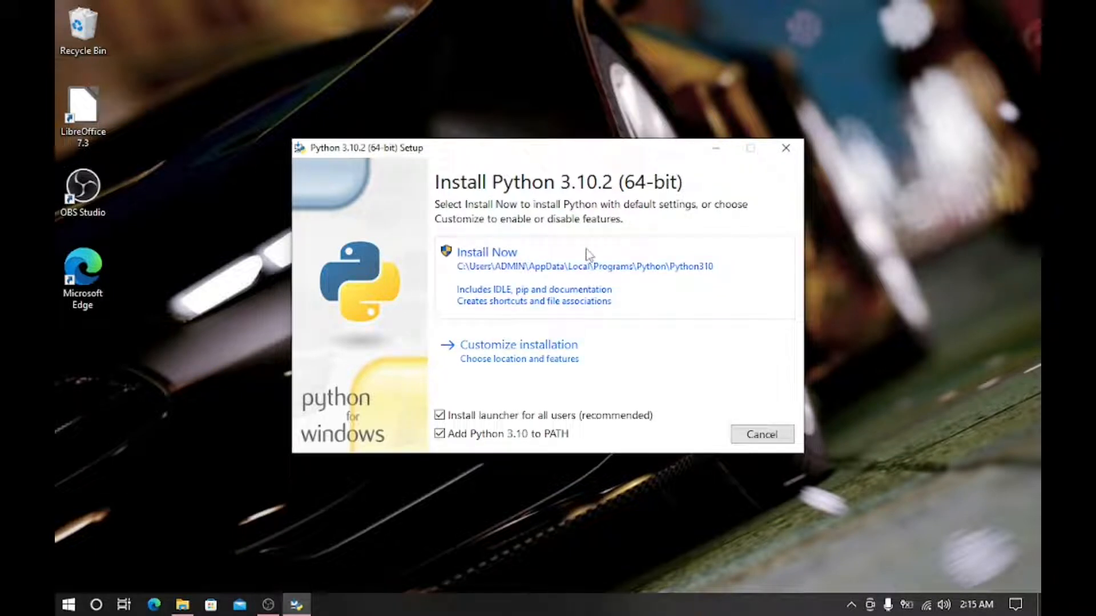
Step: Install Python 3.10.2 with Install Now and close the setup once it succeeds
{"action": "left_click", "coordinate": [515, 255]}
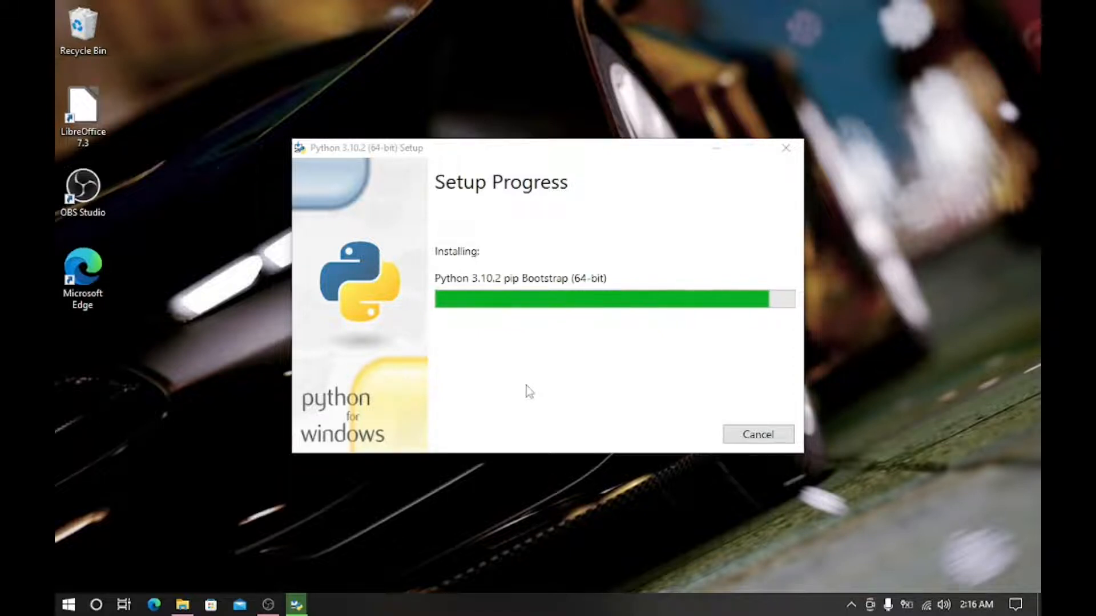
{"action": "key", "text": "super"}
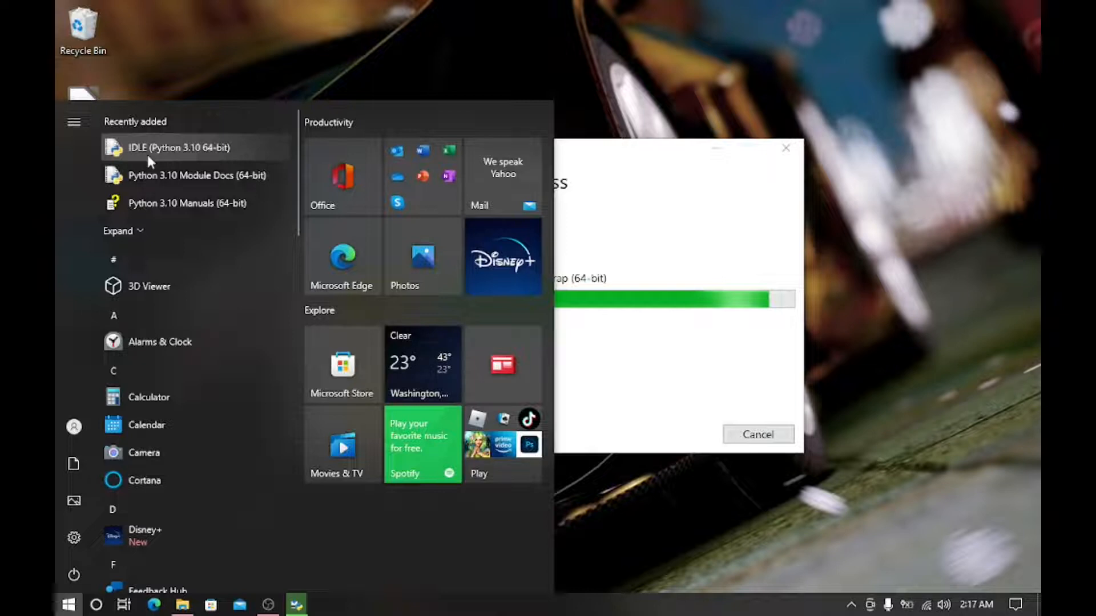
{"action": "left_click", "coordinate": [867, 268]}
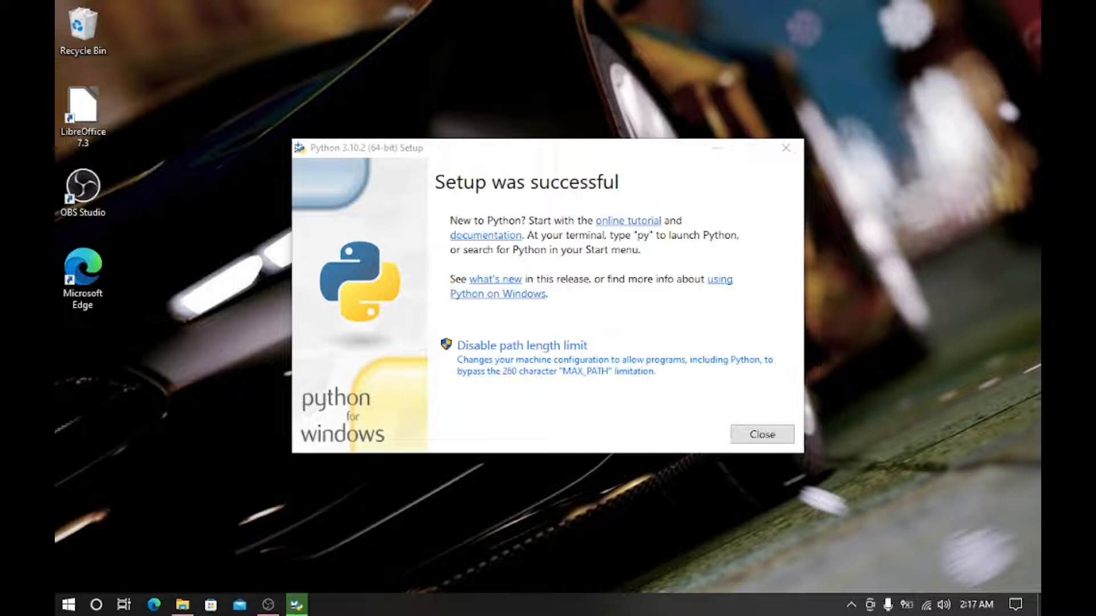
{"action": "key", "text": "Return"}
Step: Refresh the desktop and check the Start menu for the newly added Python apps
{"action": "right_click", "coordinate": [479, 169]}
{"action": "left_click", "coordinate": [540, 214]}
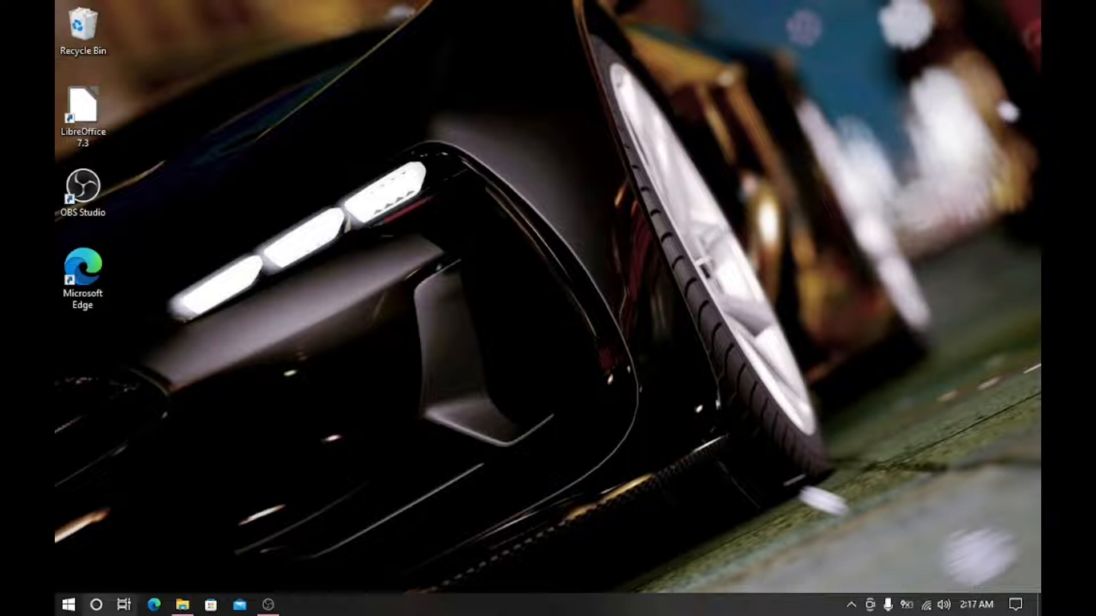
{"action": "left_click", "coordinate": [60, 607]}
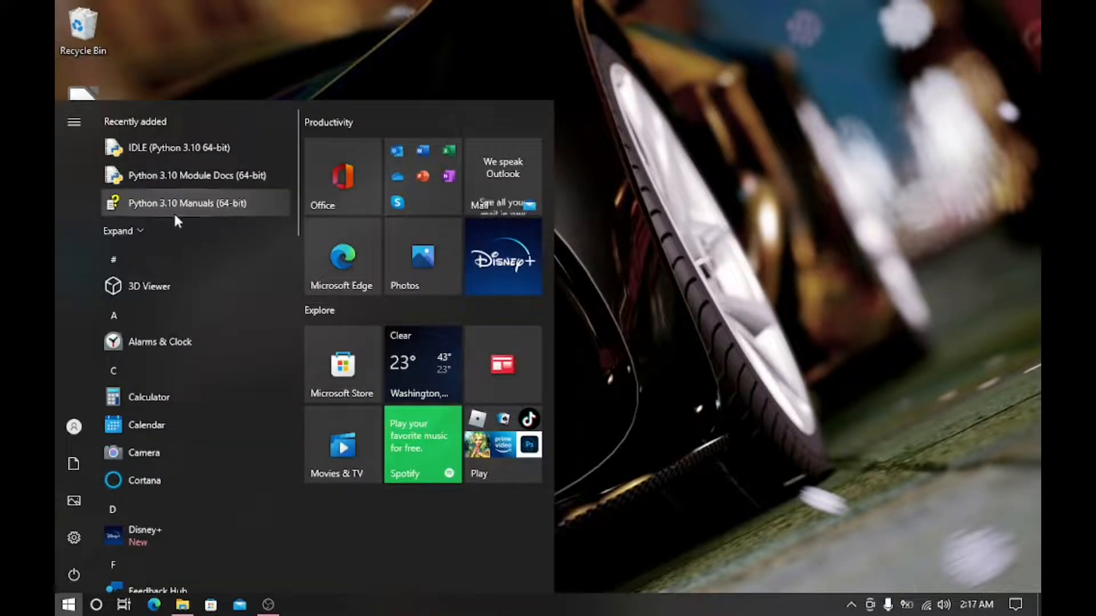
{"action": "left_click", "coordinate": [353, 196]}
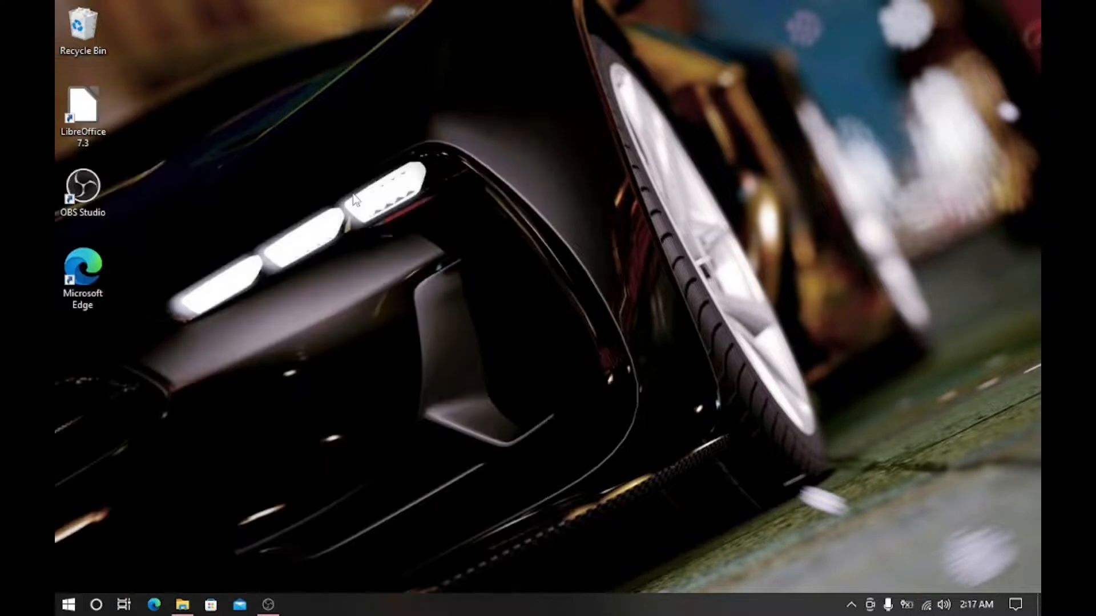
Step: Open the Python 3.10 console full screen and enter 'python' at the prompt
{"action": "key", "text": "super"}
{"action": "type", "text": "python"}
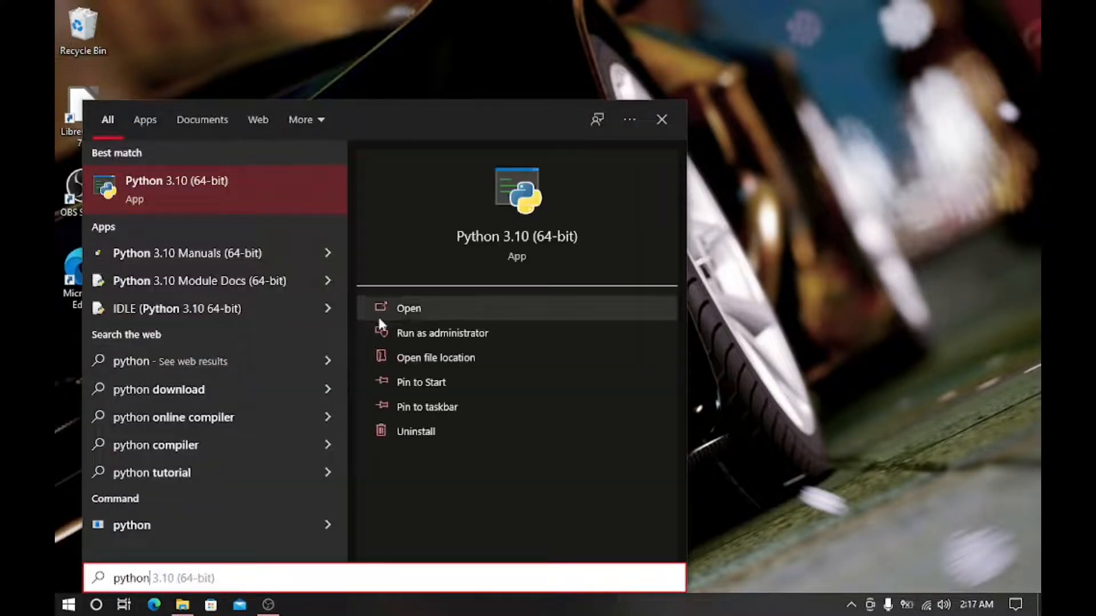
{"action": "left_click", "coordinate": [378, 313]}
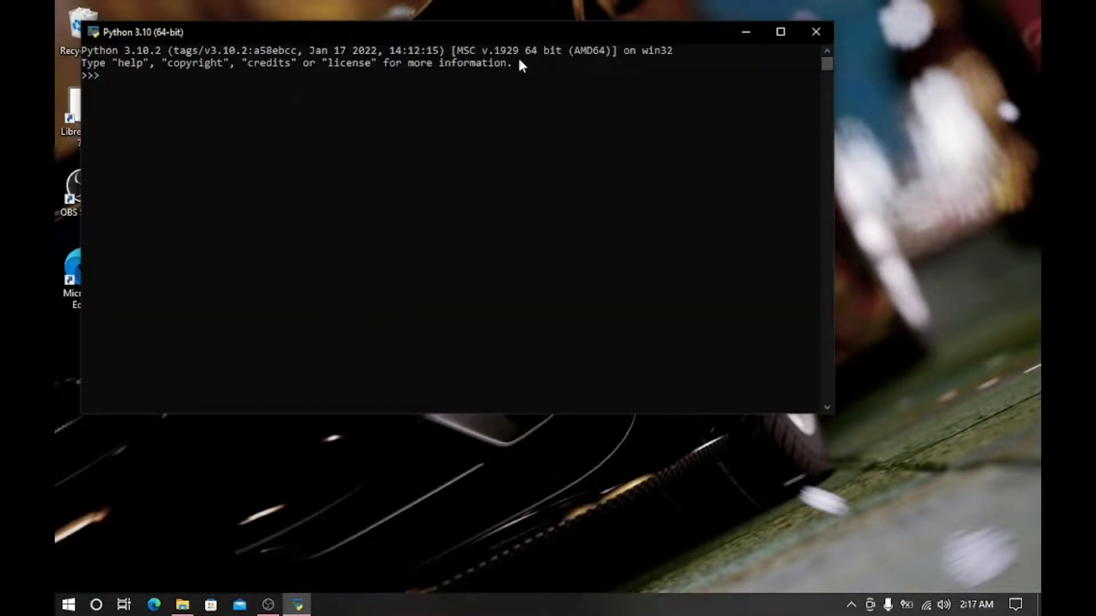
{"action": "left_click", "coordinate": [781, 32]}
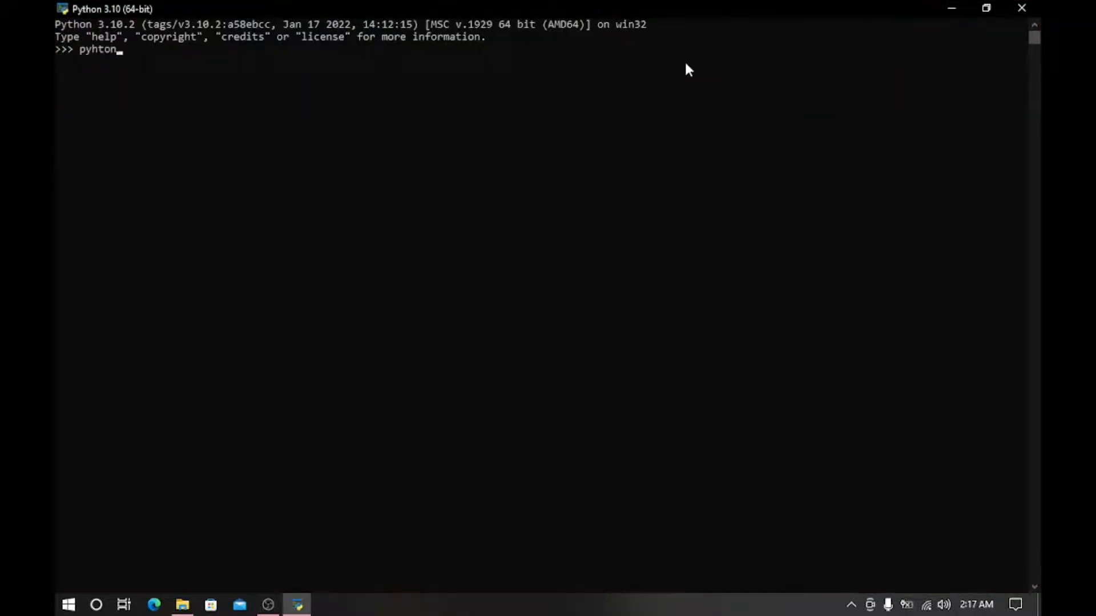
{"action": "key", "text": "BackSpace"}
{"action": "type", "text": "python"}
{"action": "key", "text": "Return"}
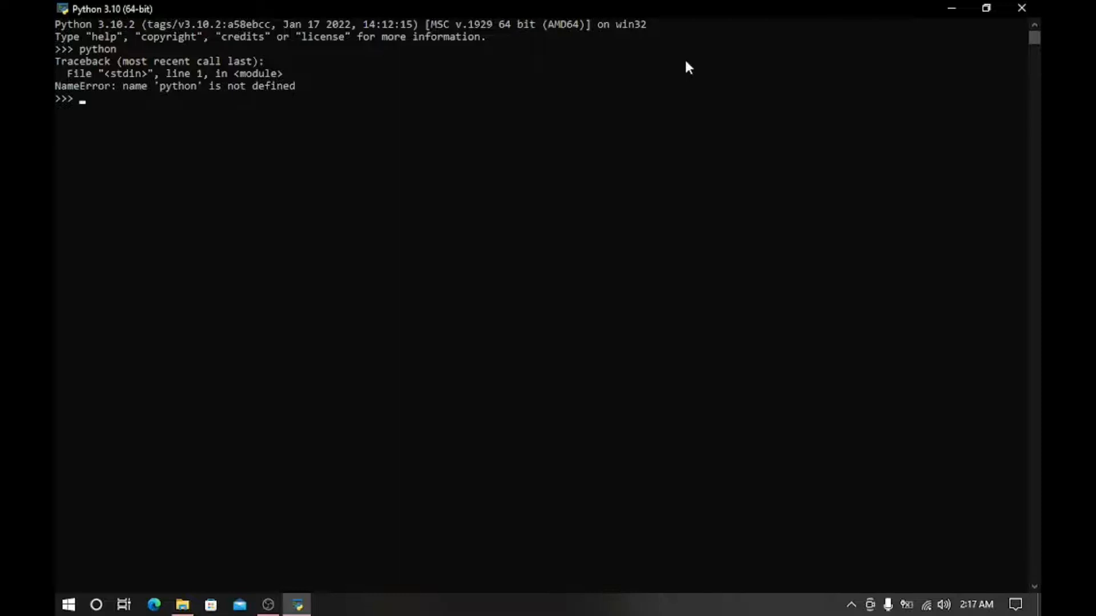
Step: Run print("Hello World") to output Hello World, then close the console
{"action": "type", "text": "print"}
{"action": "type", "text": "(\")"}
{"action": "key", "text": "Left"}
{"action": "type", "text": "\"\""}
{"action": "type", "text": "Hello "}
{"action": "type", "text": "W"}
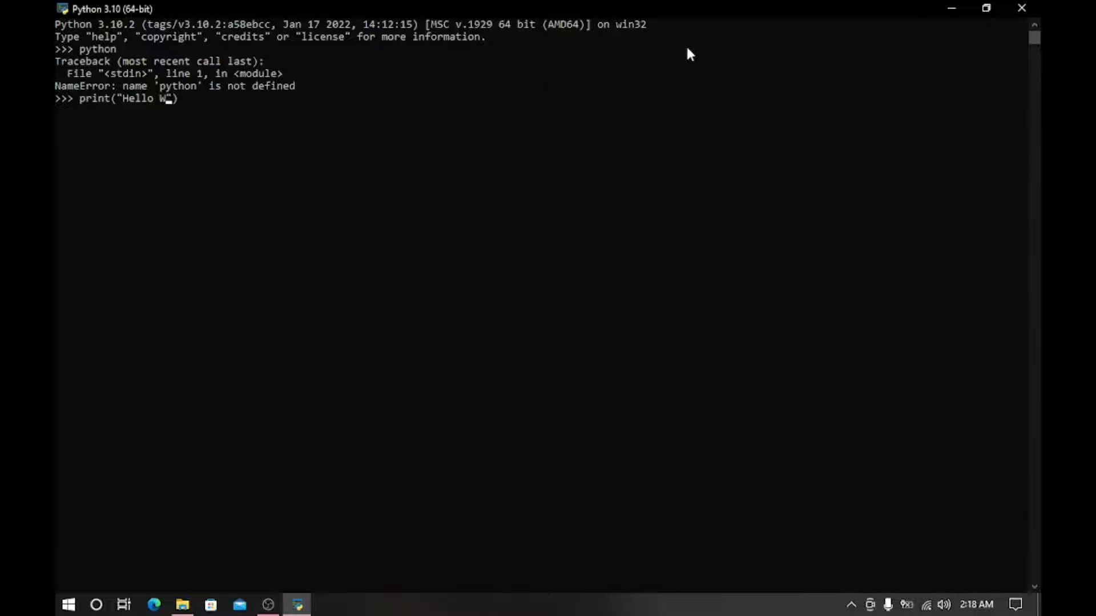
{"action": "type", "text": "orld"}
{"action": "key", "text": "Return"}
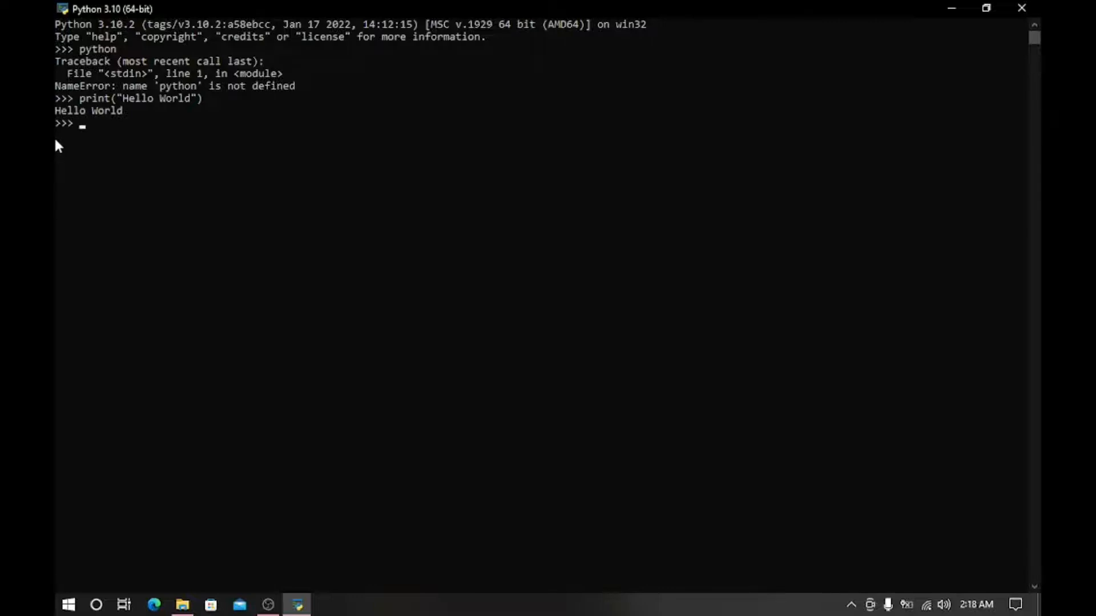
{"action": "left_click", "coordinate": [1022, 8]}
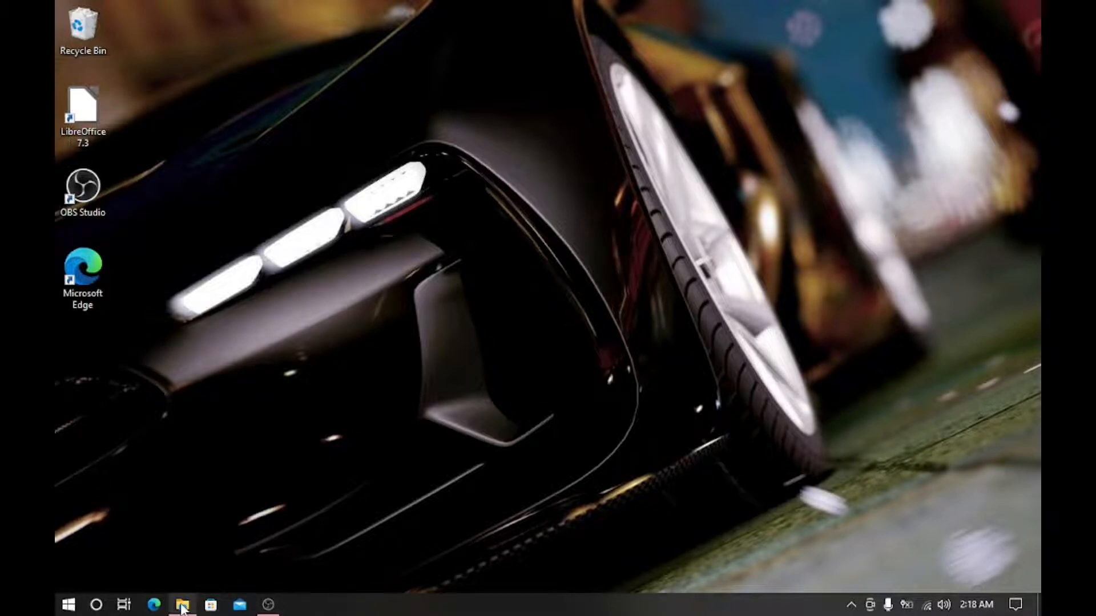
Step: Launch Edge, load vscode.dev, then open a fresh blank tab
{"action": "mouse_move", "coordinate": [183, 604]}
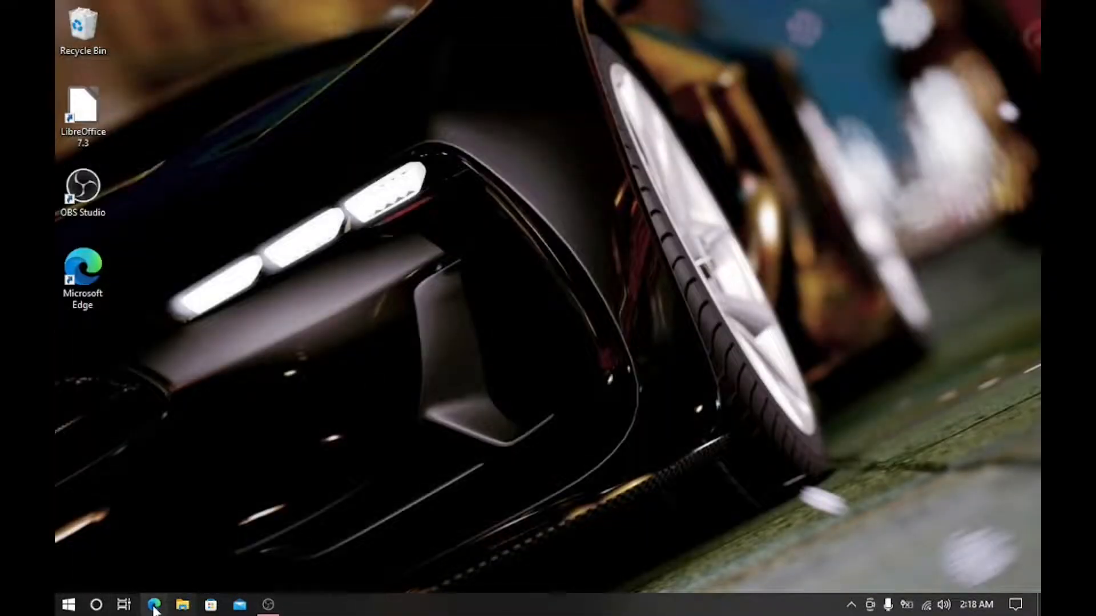
{"action": "left_click", "coordinate": [154, 607]}
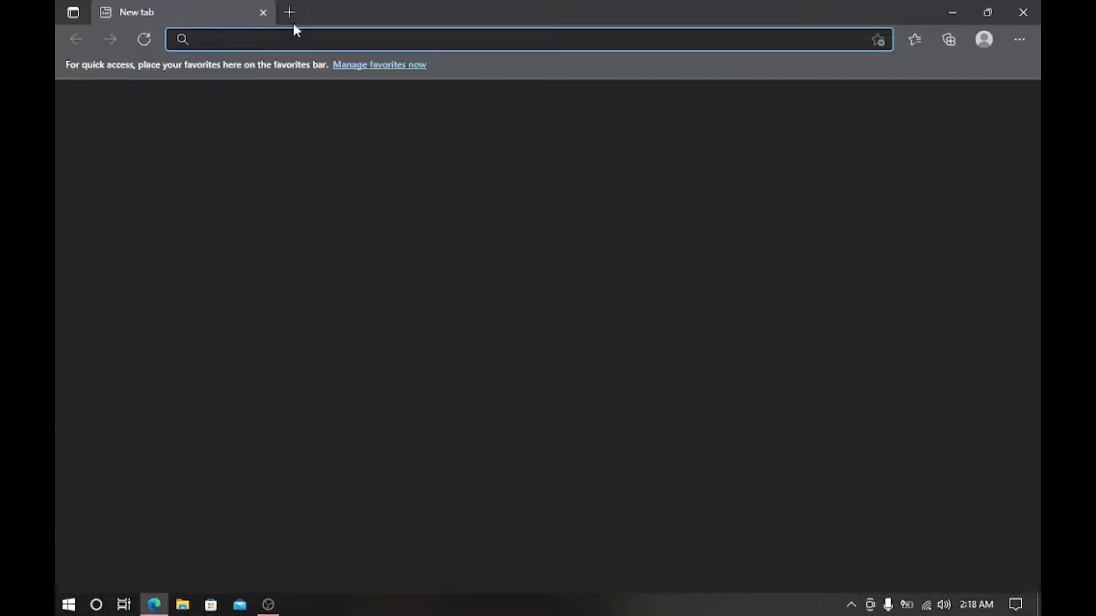
{"action": "left_click", "coordinate": [298, 46]}
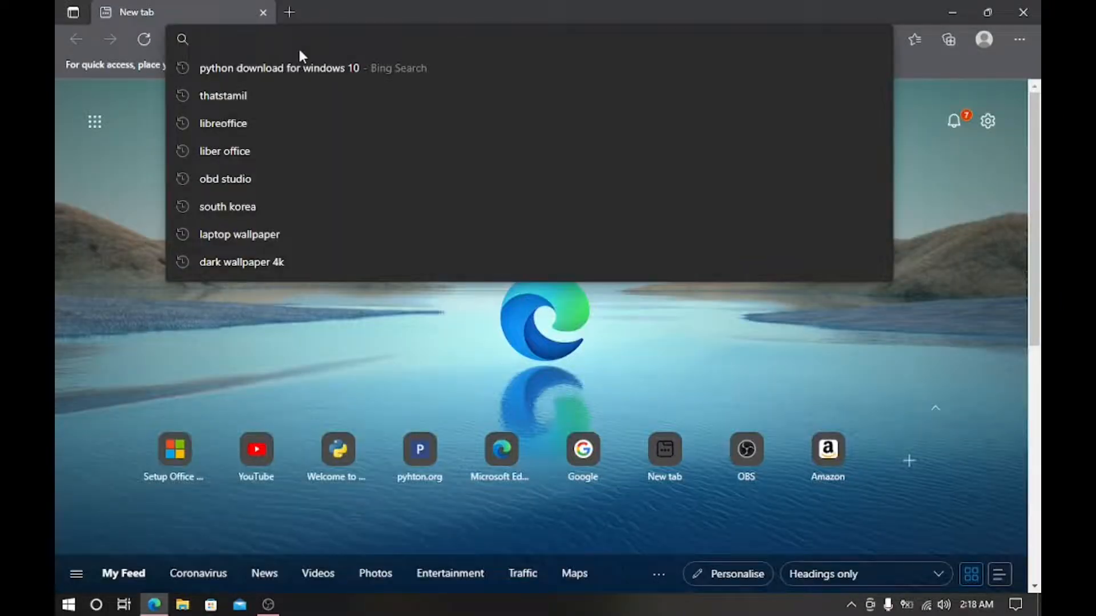
{"action": "type", "text": "vs"}
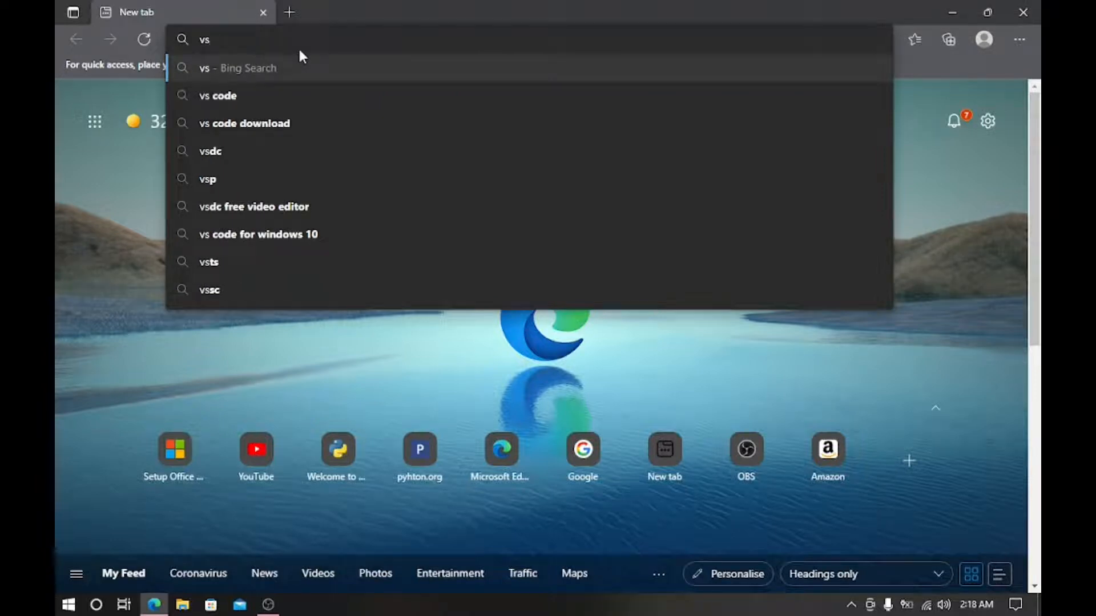
{"action": "type", "text": "code.d"}
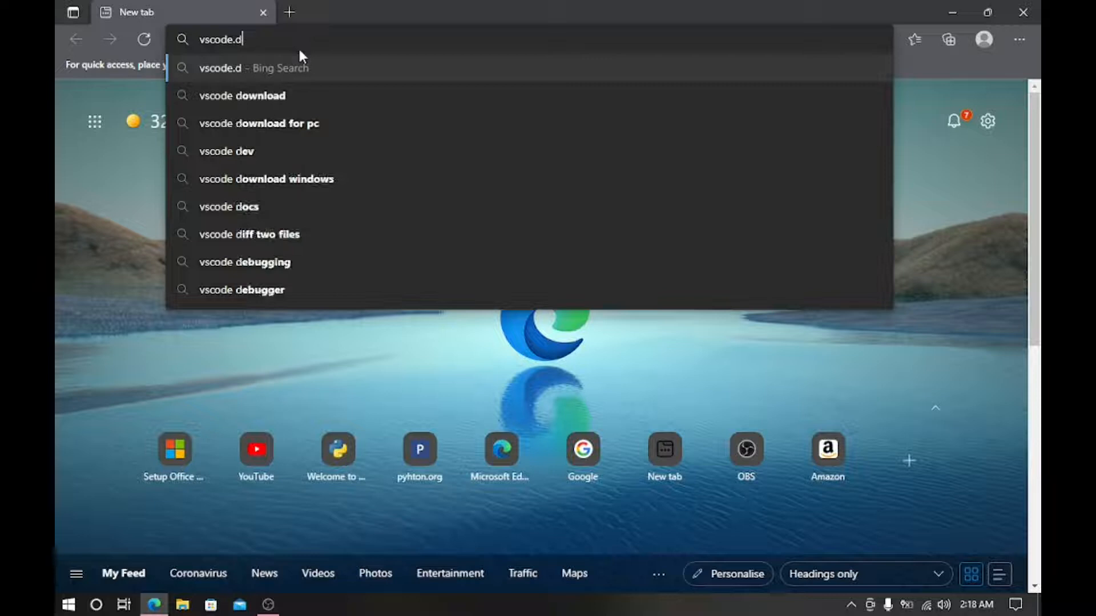
{"action": "type", "text": "ev"}
{"action": "key", "text": "Return"}
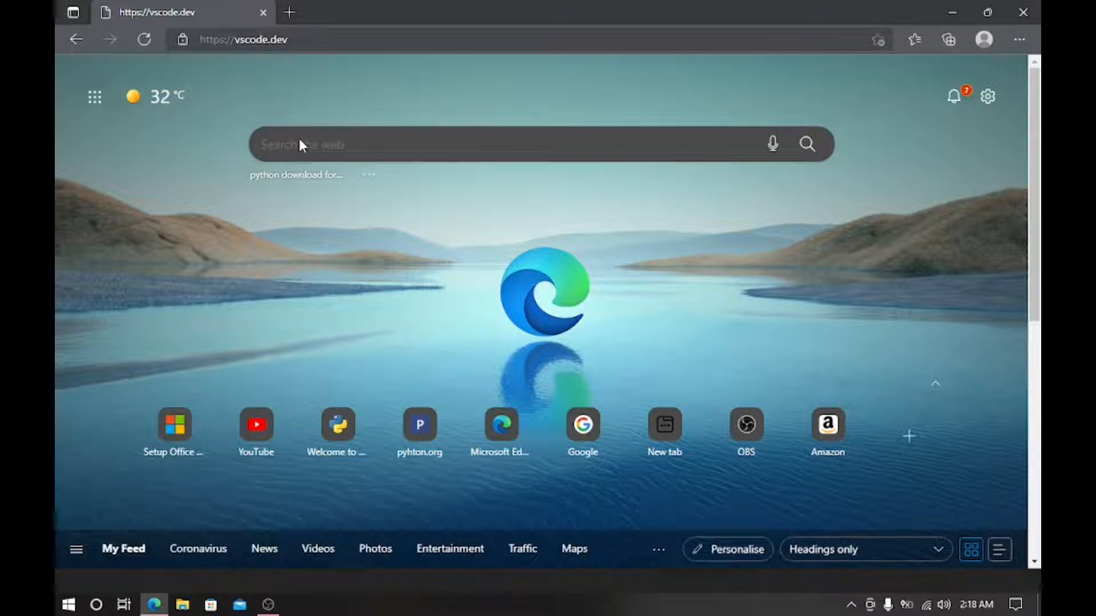
{"action": "key", "text": "alt+Tab"}
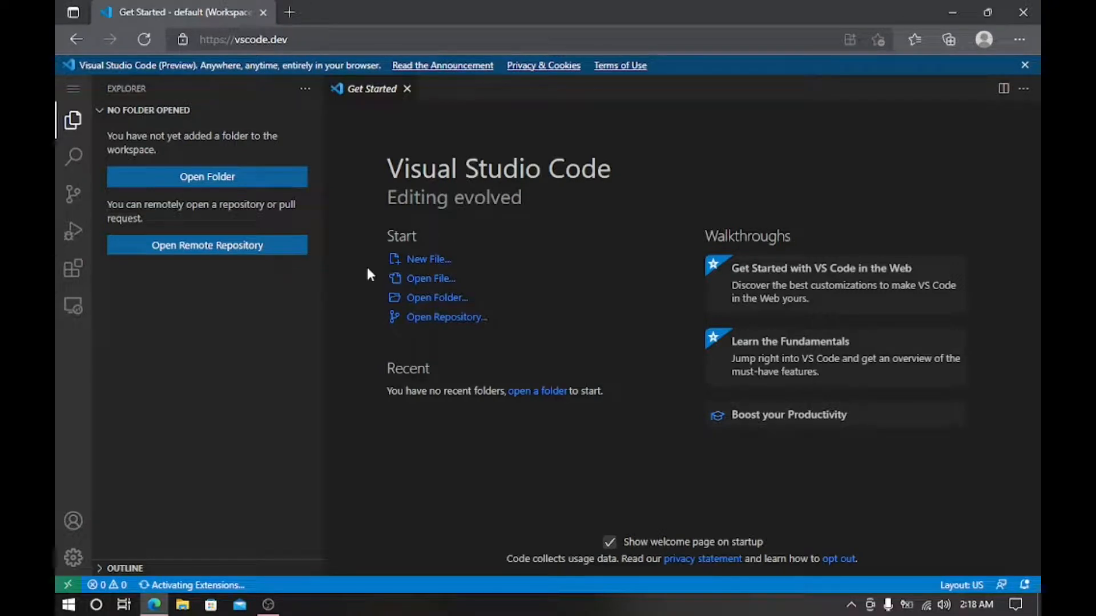
{"action": "key", "text": "ctrl+n"}
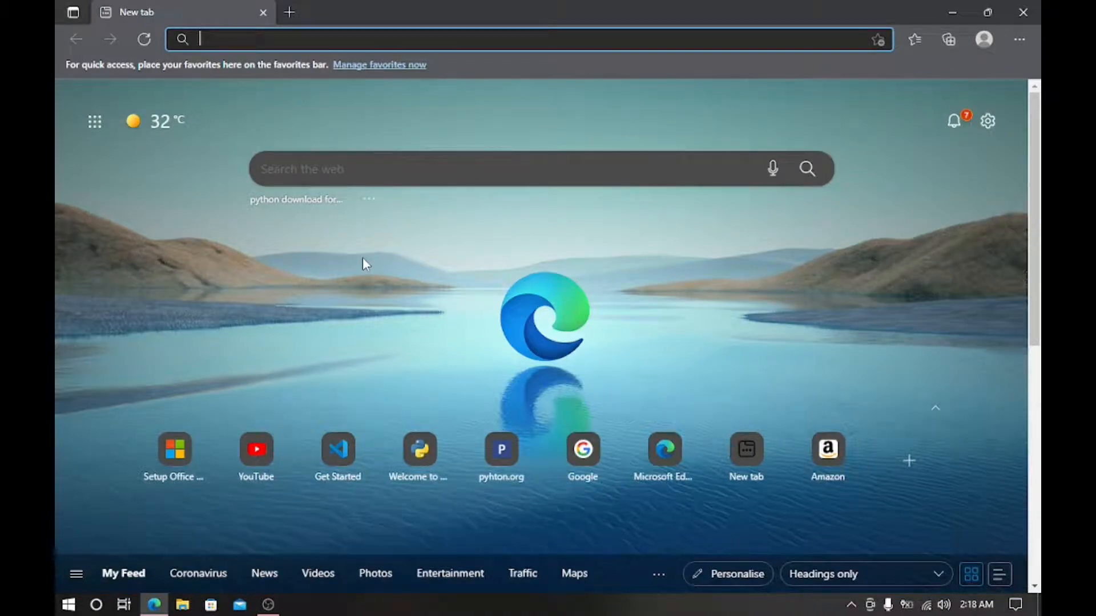
Step: Search 'vis' to reach the VS Code site and download the stable Windows installer VSCodeUserSetup-x64-1.64.2.exe
{"action": "type", "text": "visualstudio.com"}
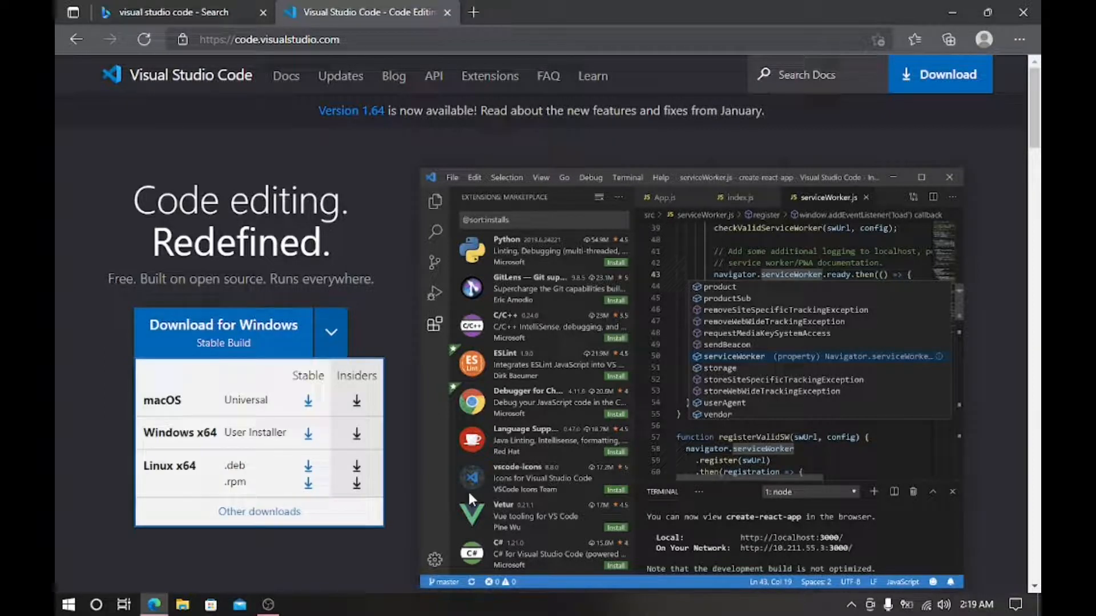
{"action": "left_click", "coordinate": [377, 216]}
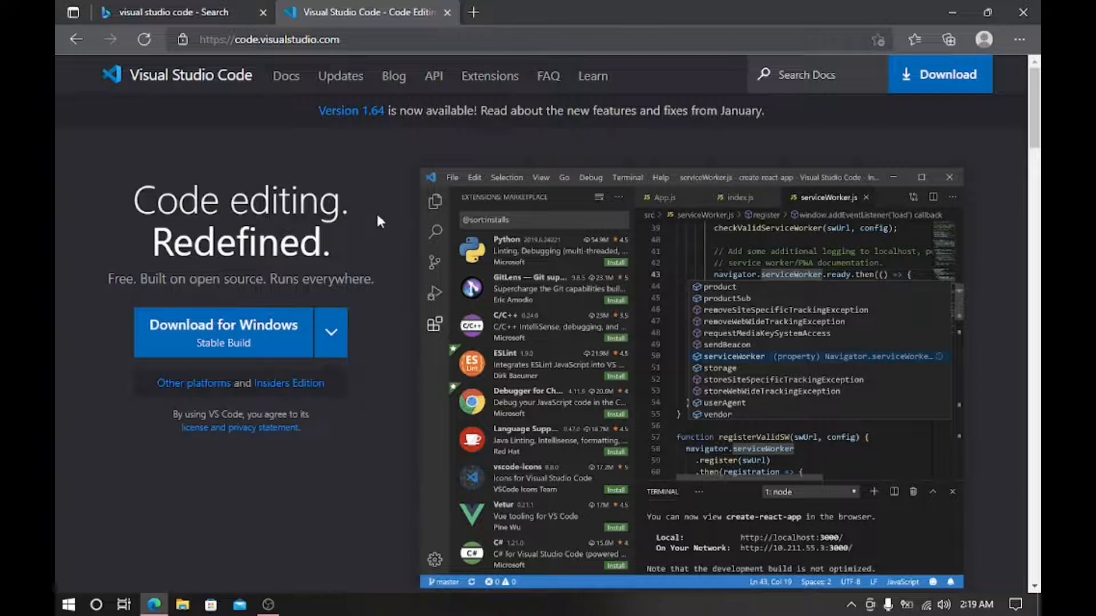
{"action": "left_click", "coordinate": [267, 338]}
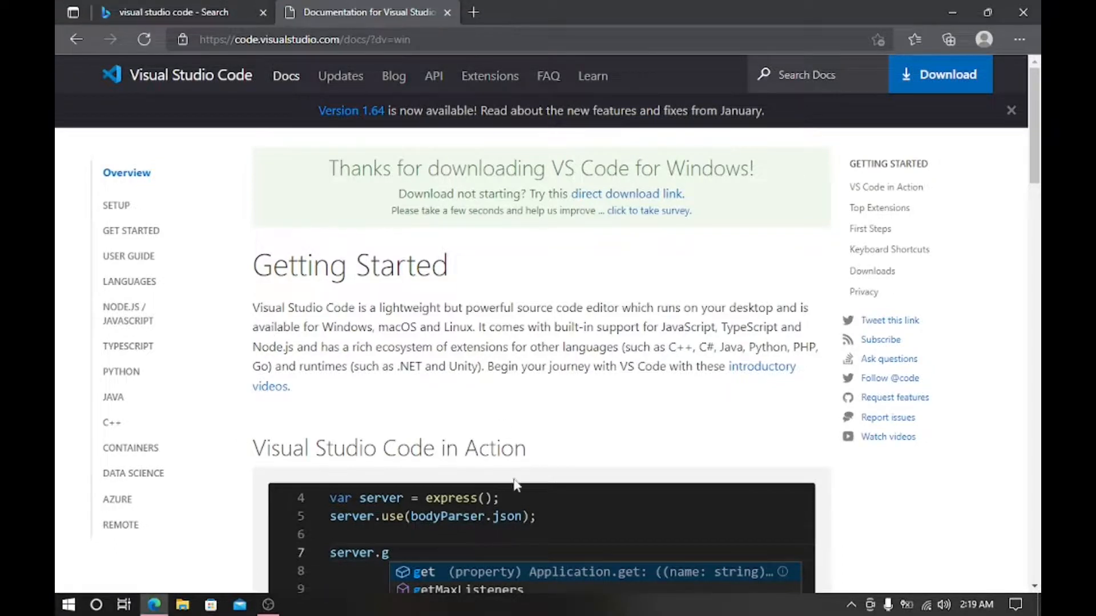
{"action": "scroll", "coordinate": [522, 479], "scroll_direction": "down", "scroll_amount": 15}
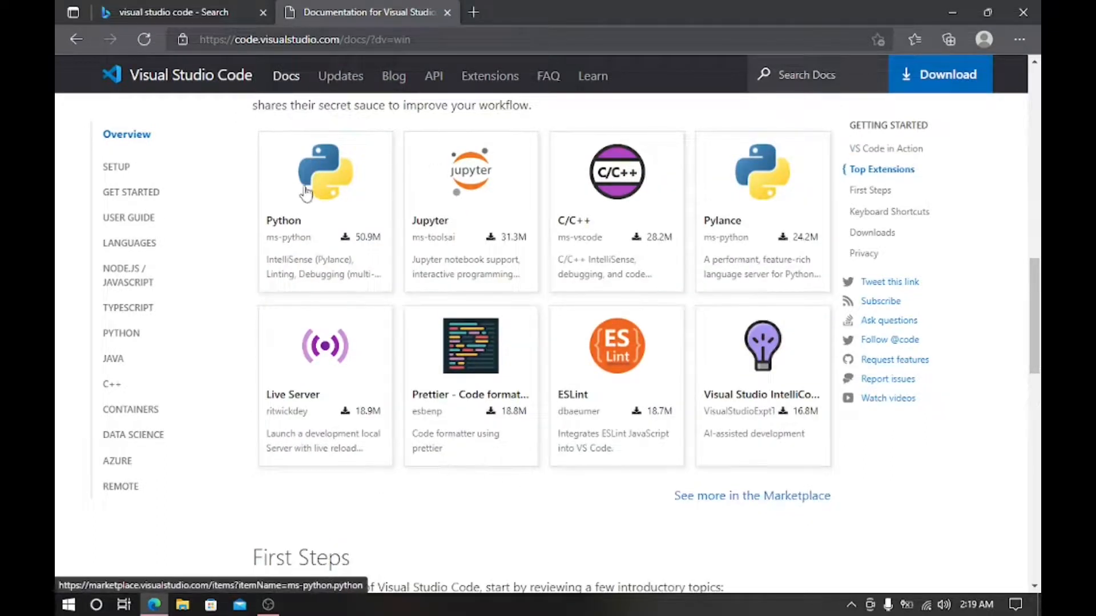
{"action": "scroll", "coordinate": [736, 306], "scroll_direction": "up", "scroll_amount": 8}
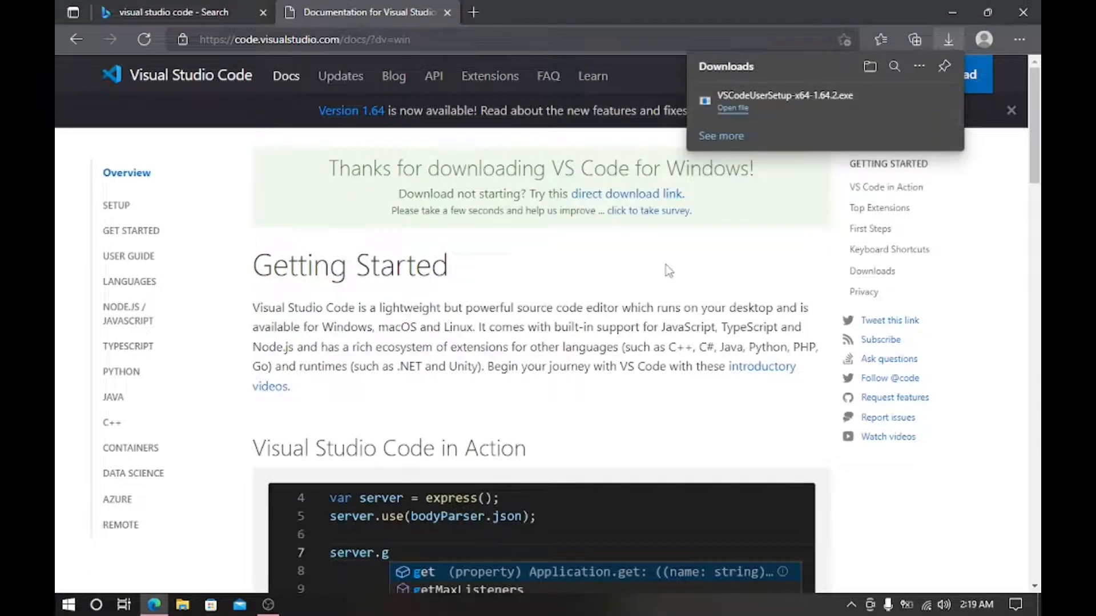
{"action": "left_click", "coordinate": [942, 7]}
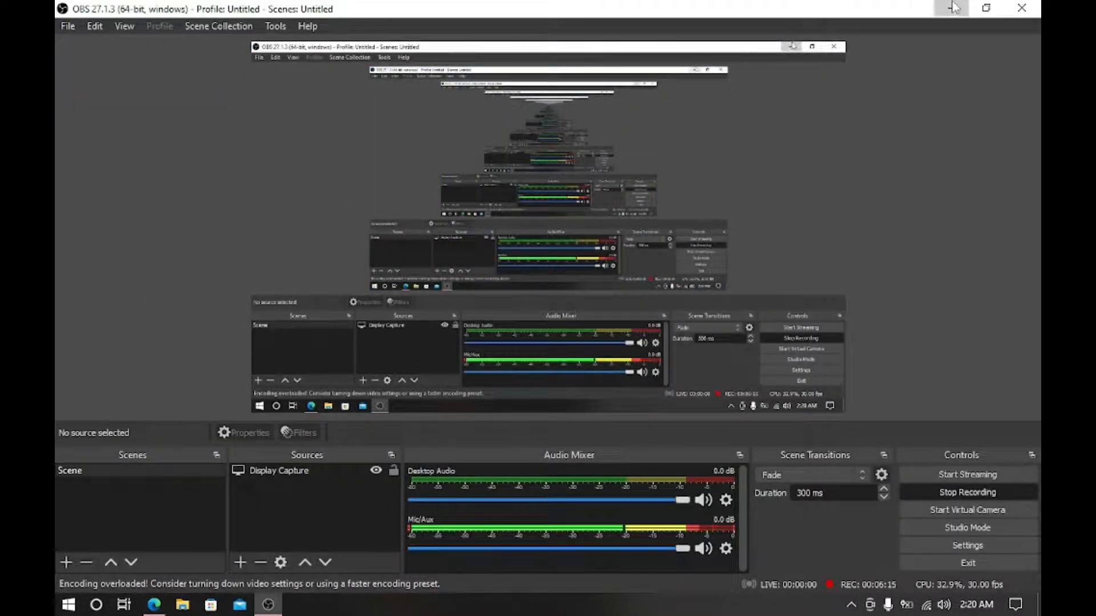
Step: Run VSCodeUserSetup-x64-1.64.2 from the Downloads folder in File Explorer
{"action": "left_click", "coordinate": [950, 8]}
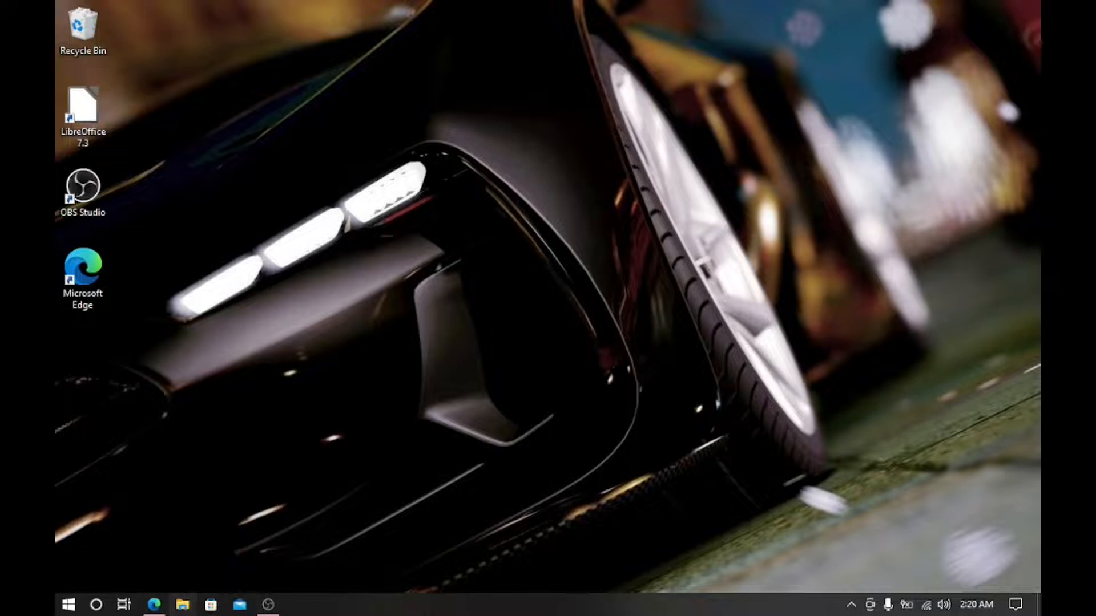
{"action": "left_click", "coordinate": [182, 604]}
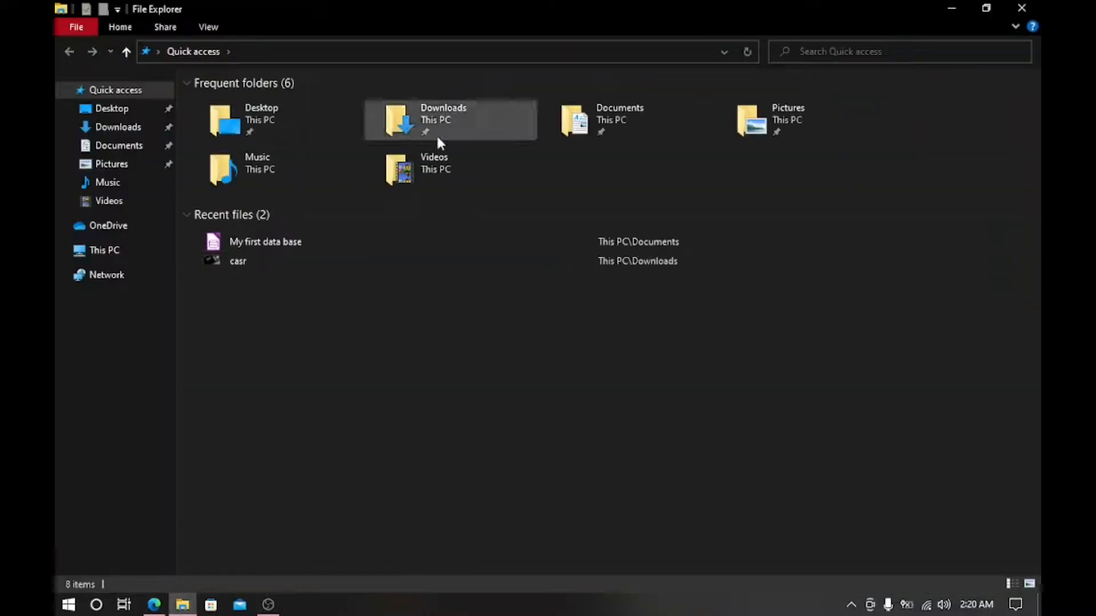
{"action": "left_click", "coordinate": [146, 128]}
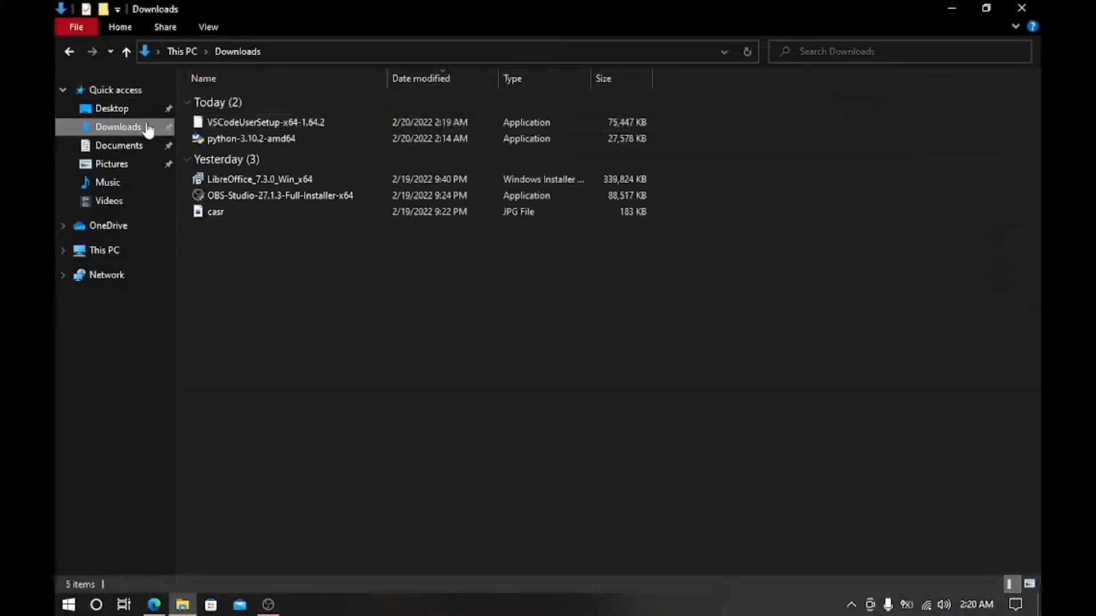
{"action": "double_click", "coordinate": [260, 122]}
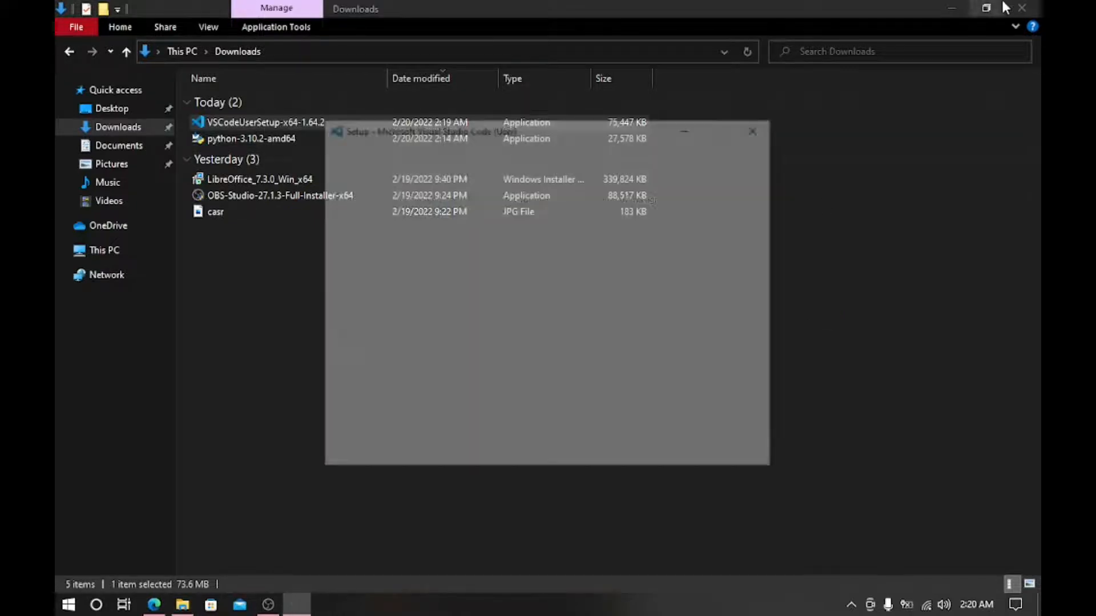
{"action": "left_click", "coordinate": [951, 8]}
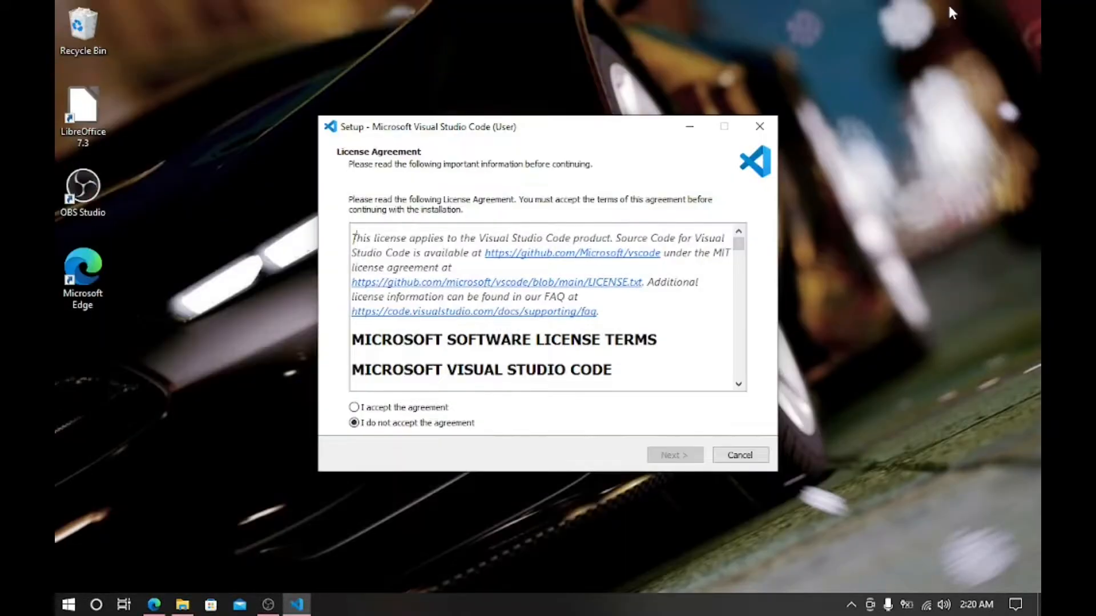
Step: Close File Explorer and hide the browser behind the setup wizard
{"action": "left_click", "coordinate": [178, 558]}
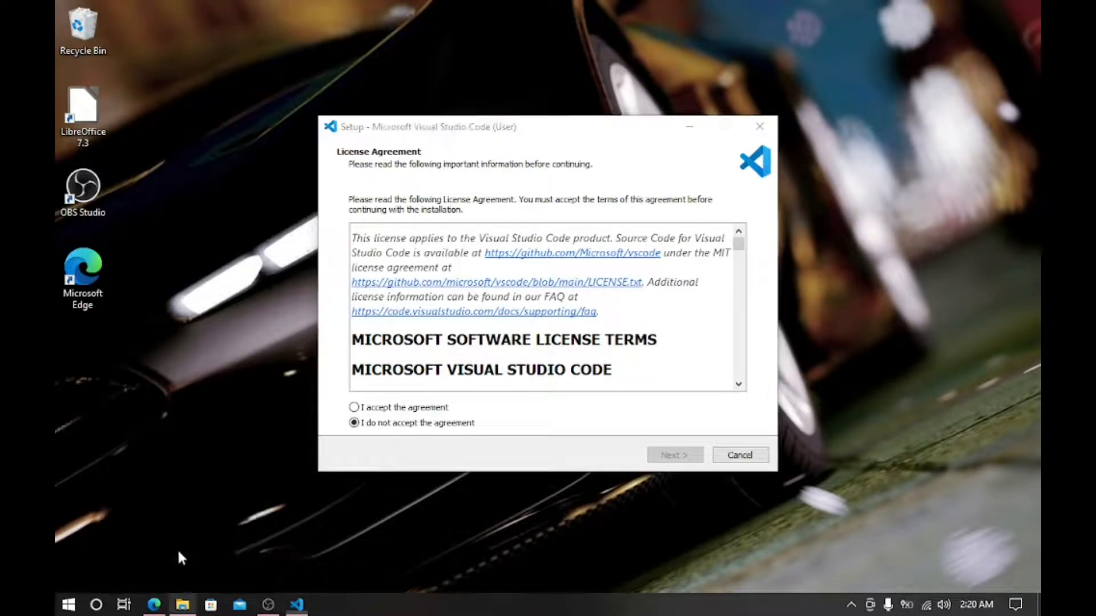
{"action": "left_click", "coordinate": [1028, 6]}
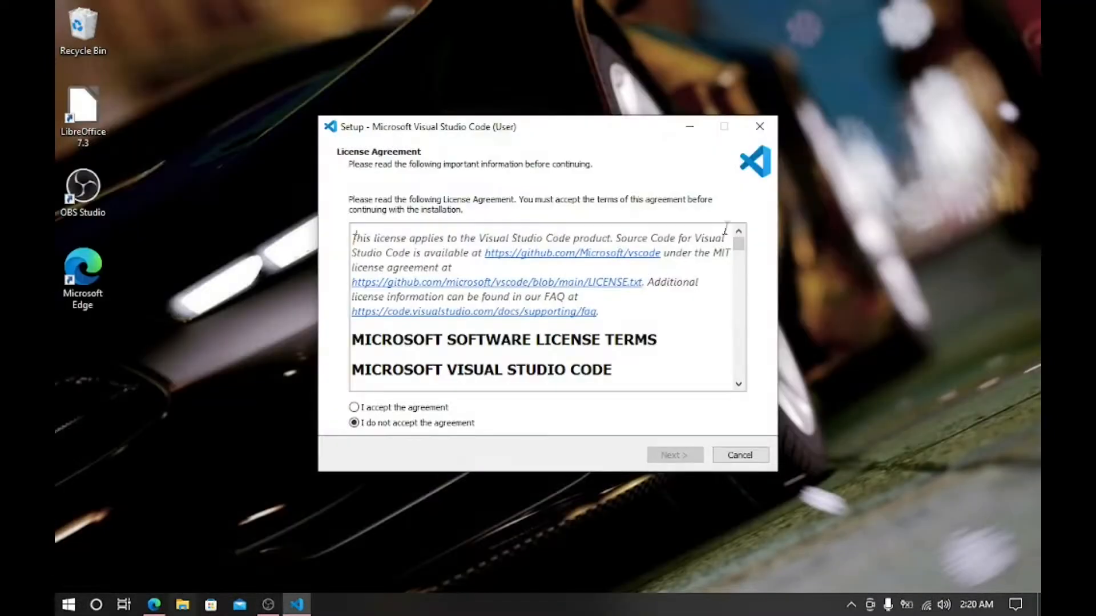
{"action": "left_click", "coordinate": [155, 605]}
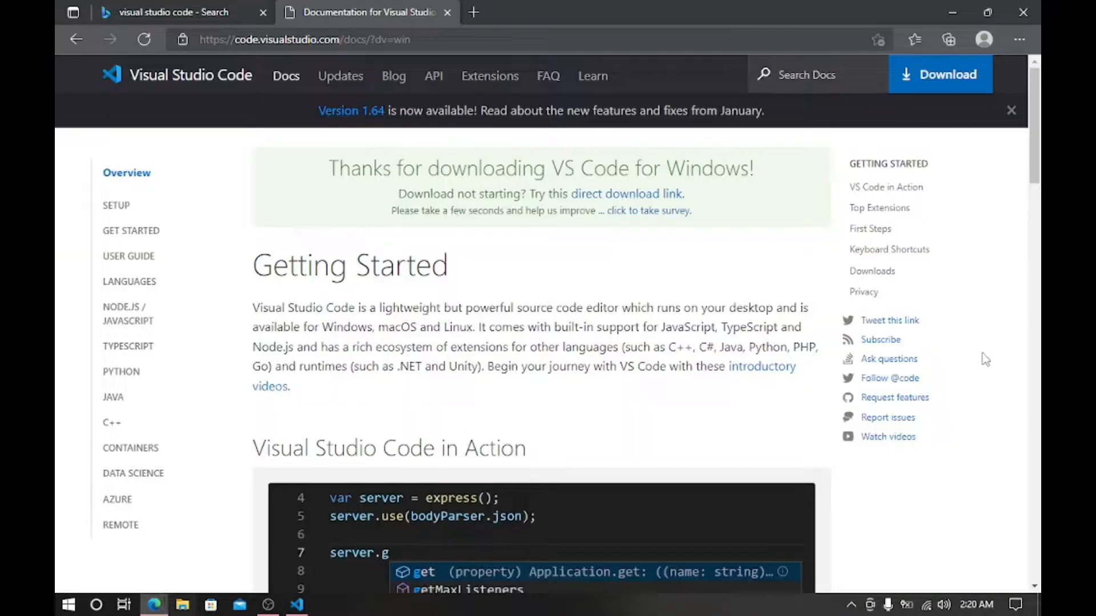
{"action": "left_click", "coordinate": [952, 12]}
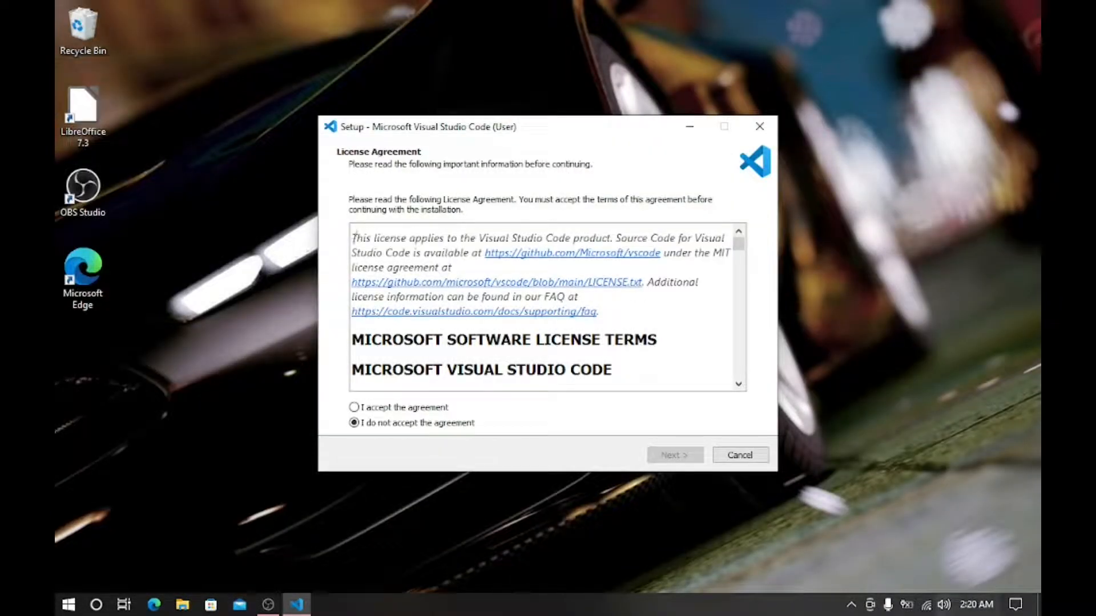
Step: Accept the VS Code license agreement and continue to Select Destination Location
{"action": "scroll", "coordinate": [445, 323], "scroll_direction": "down", "scroll_amount": 1}
{"action": "scroll", "coordinate": [450, 317], "scroll_direction": "down", "scroll_amount": 10}
{"action": "mouse_move", "coordinate": [738, 268]}
{"action": "left_mouse_down"}
{"action": "mouse_move", "coordinate": [727, 378]}
{"action": "mouse_move", "coordinate": [733, 254]}
{"action": "left_mouse_up"}
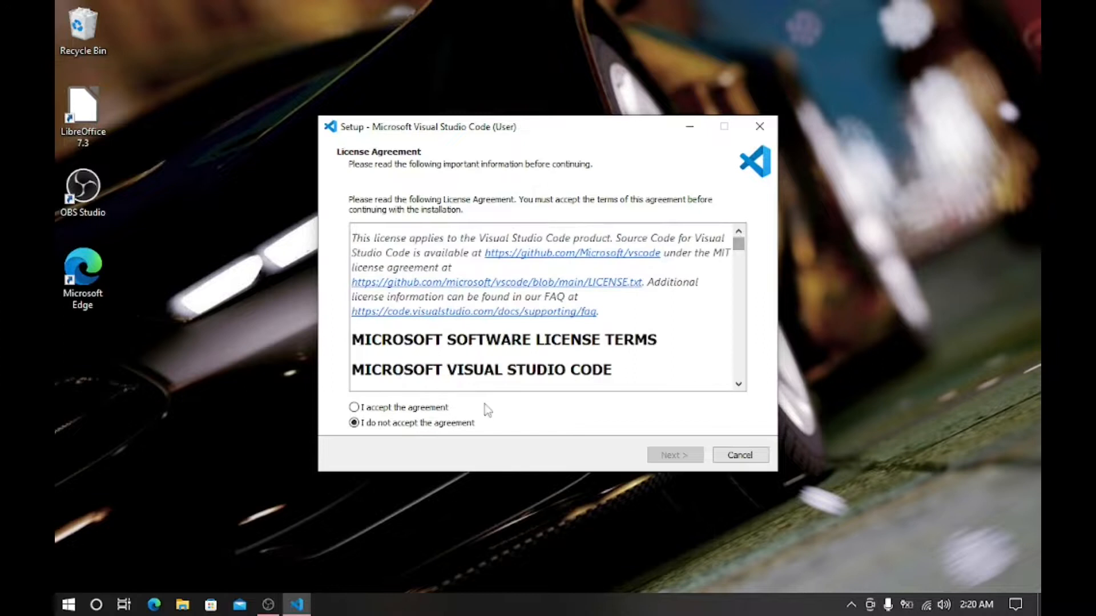
{"action": "left_click", "coordinate": [408, 408]}
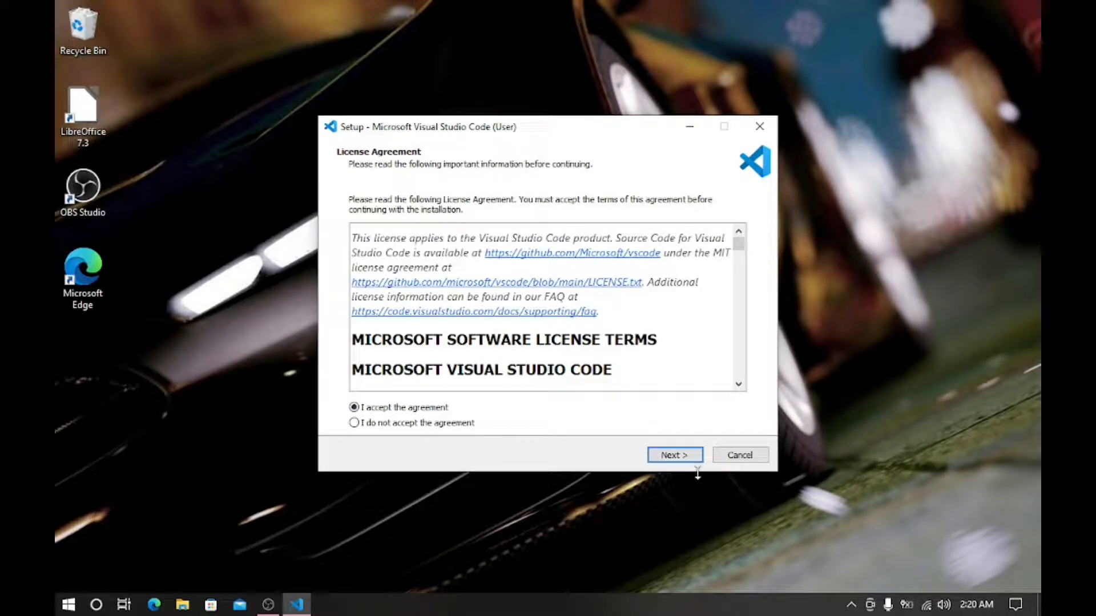
{"action": "left_click", "coordinate": [690, 457]}
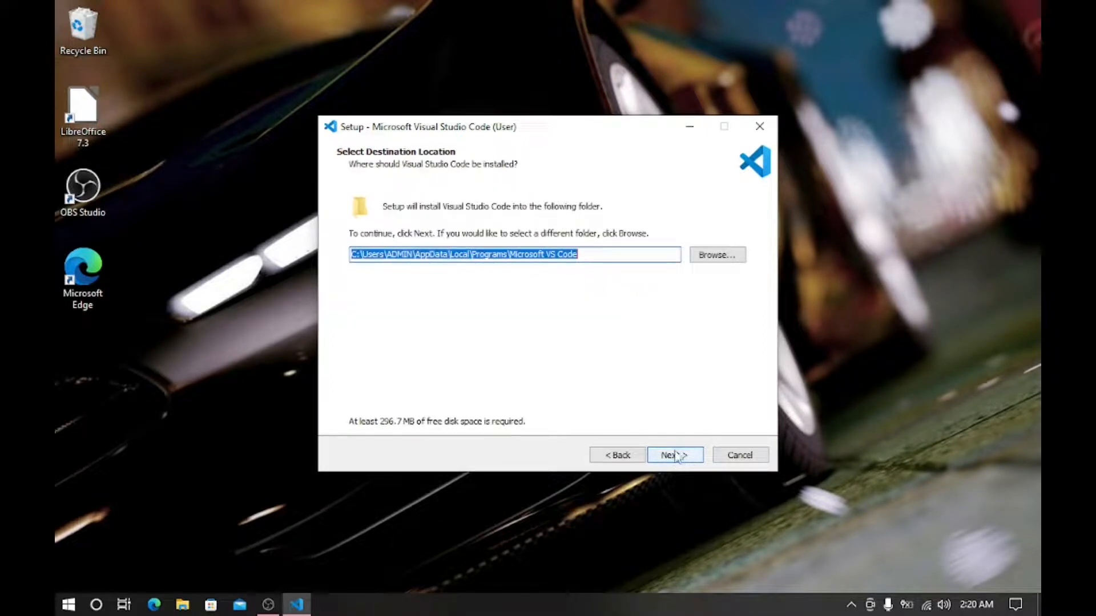
Step: Keep the default install folder and Start Menu folder, advancing to Select Additional Tasks
{"action": "left_click", "coordinate": [677, 457]}
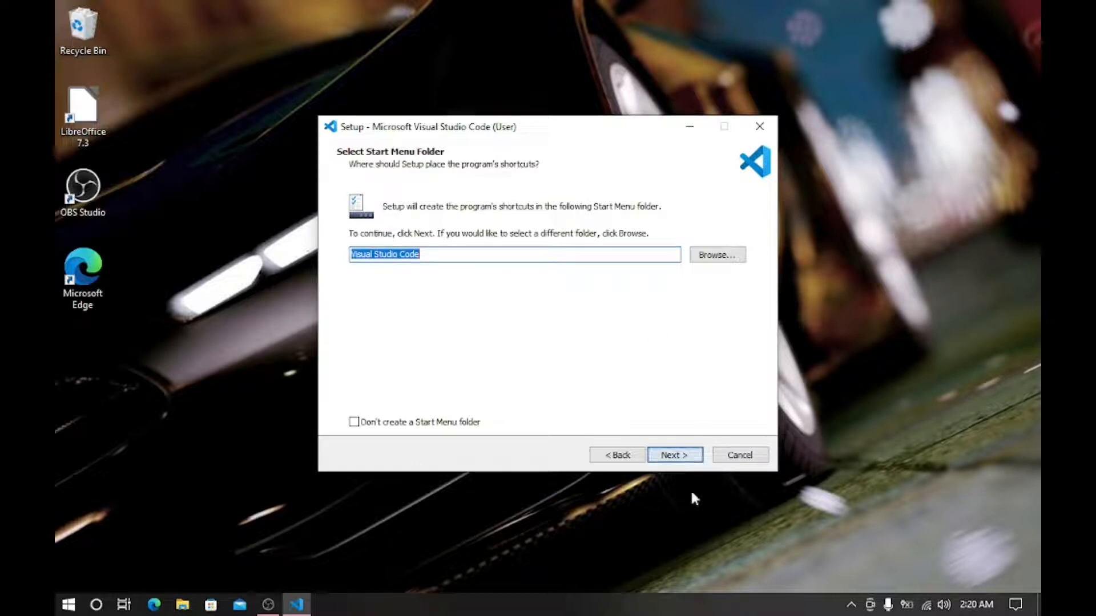
{"action": "left_click", "coordinate": [610, 455]}
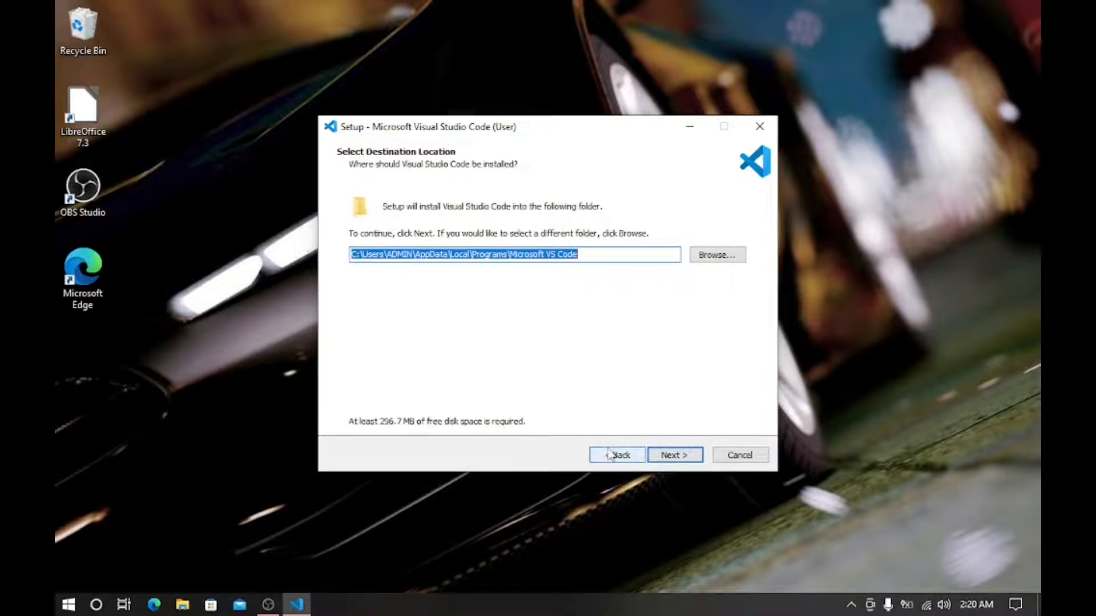
{"action": "left_click", "coordinate": [615, 456]}
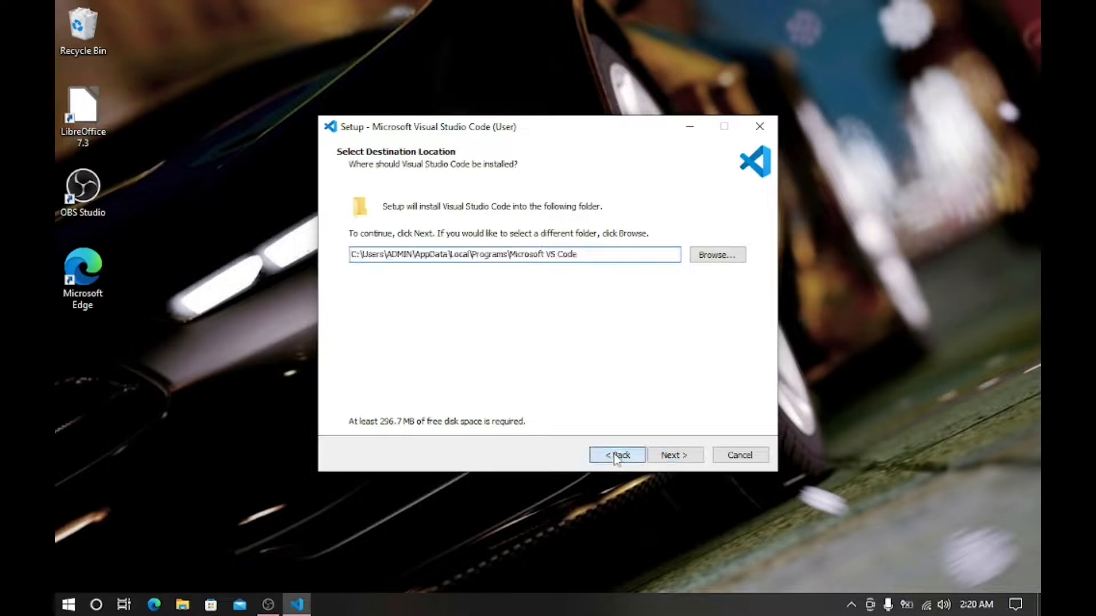
{"action": "left_click", "coordinate": [615, 457]}
{"action": "left_click", "coordinate": [673, 456]}
{"action": "left_click", "coordinate": [675, 456]}
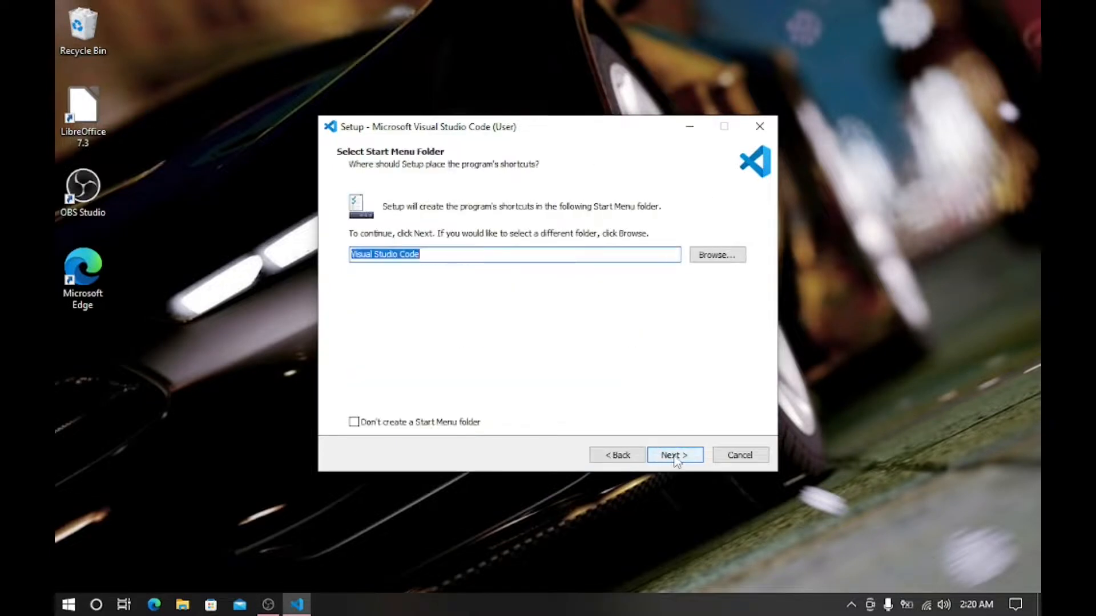
{"action": "left_click", "coordinate": [675, 457]}
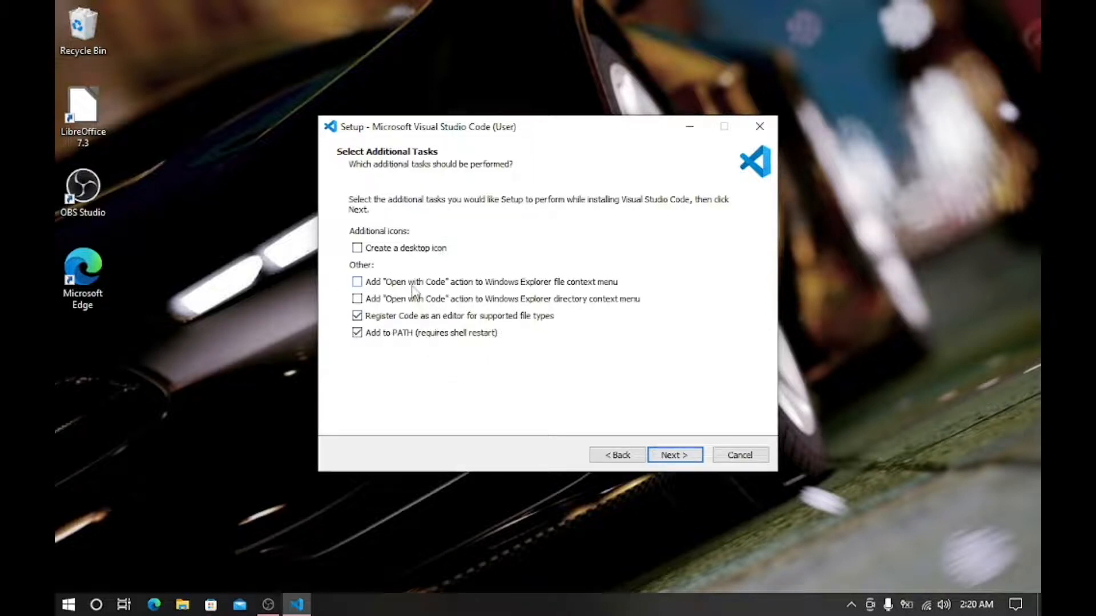
Step: Add the desktop icon and both 'Open with Code' actions, then proceed to Ready to Install
{"action": "left_click", "coordinate": [460, 286]}
{"action": "right_click", "coordinate": [819, 227]}
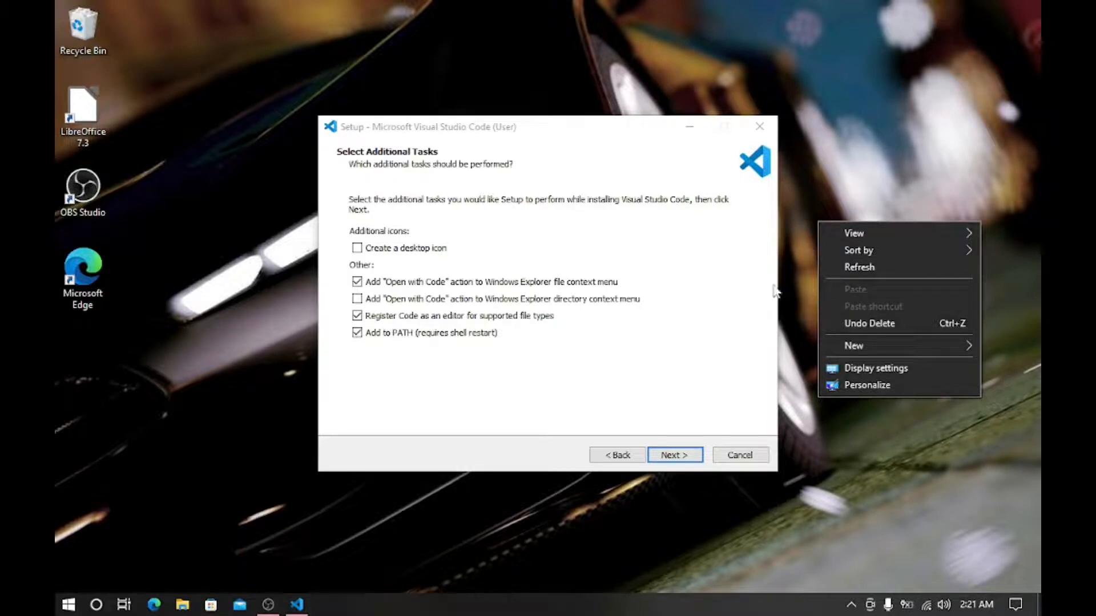
{"action": "left_click", "coordinate": [713, 357]}
{"action": "left_click", "coordinate": [626, 302]}
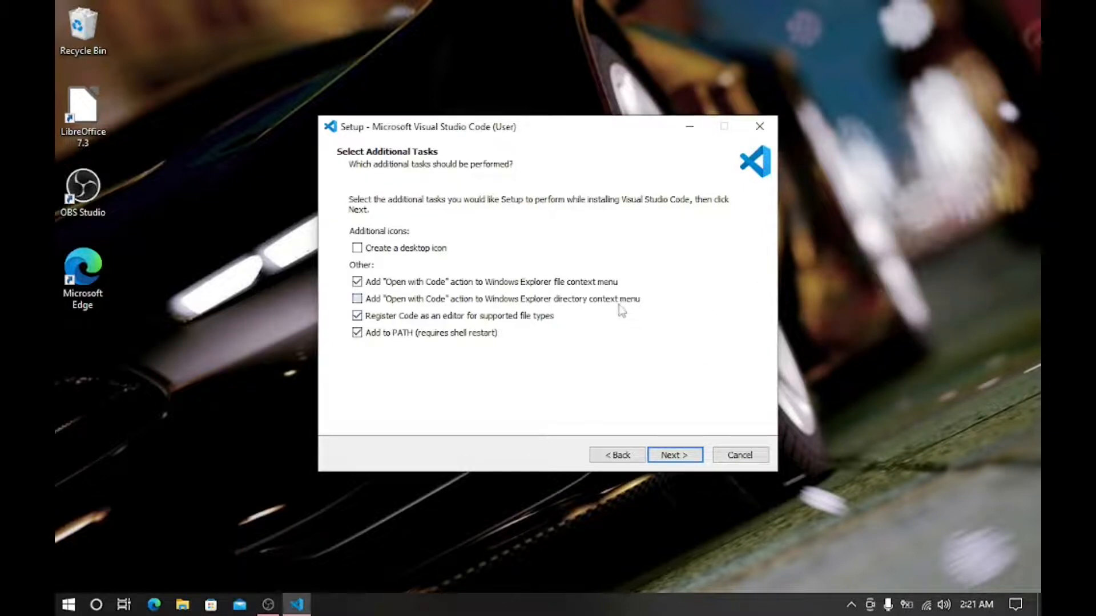
{"action": "left_click", "coordinate": [408, 248]}
{"action": "left_click", "coordinate": [670, 460]}
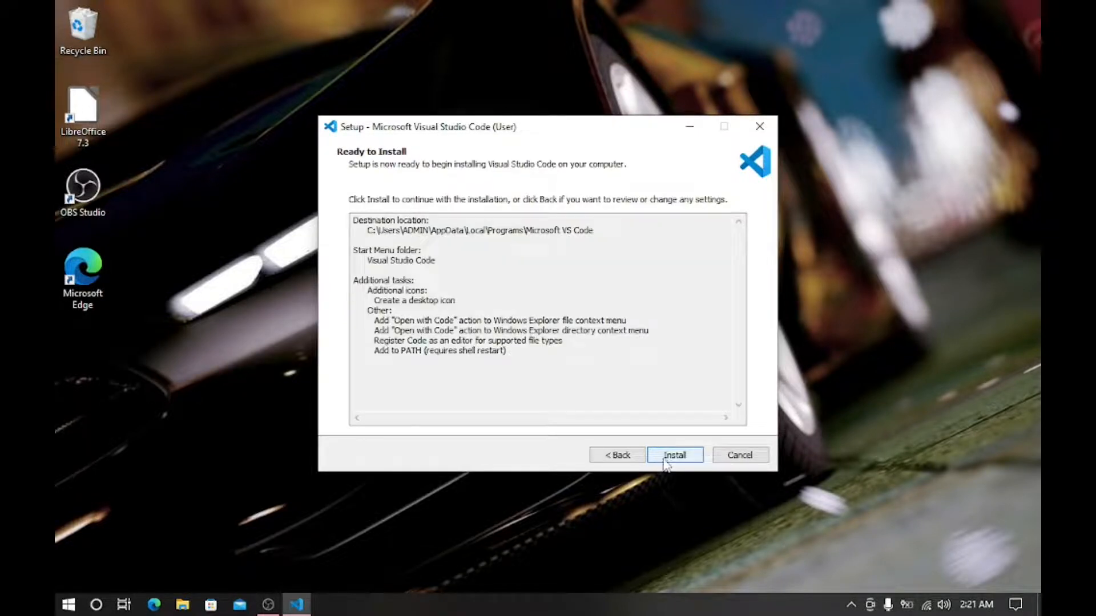
Step: Install Visual Studio Code and finish the wizard with Launch Visual Studio Code left checked
{"action": "left_click", "coordinate": [672, 460]}
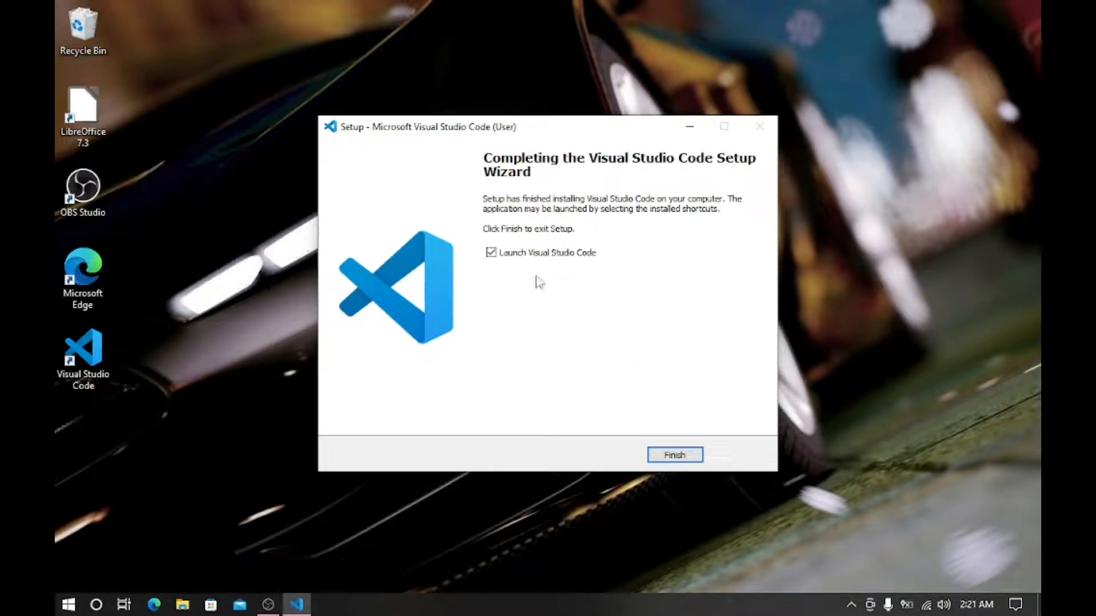
{"action": "left_click", "coordinate": [668, 455]}
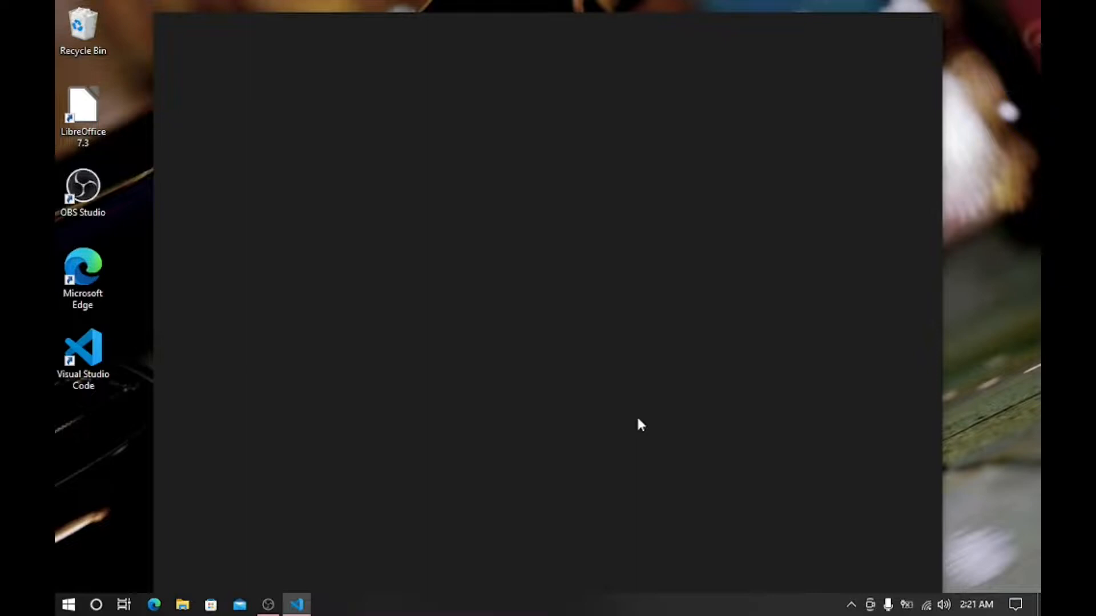
Step: Maximize VS Code and skip both Get Started walkthroughs back to the Welcome page
{"action": "key", "text": "super+Up"}
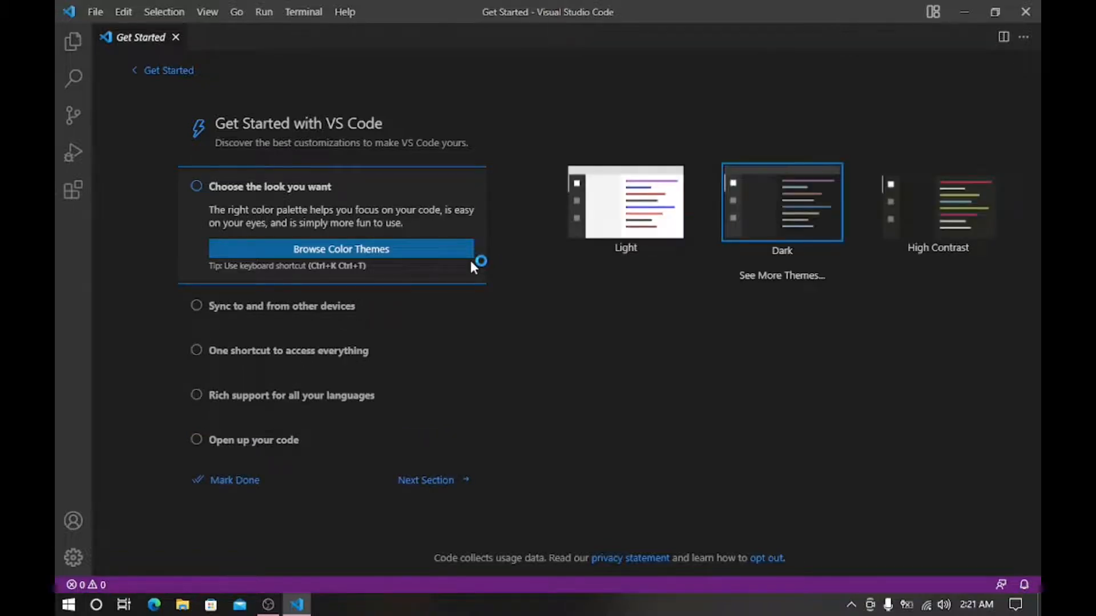
{"action": "left_click", "coordinate": [415, 481]}
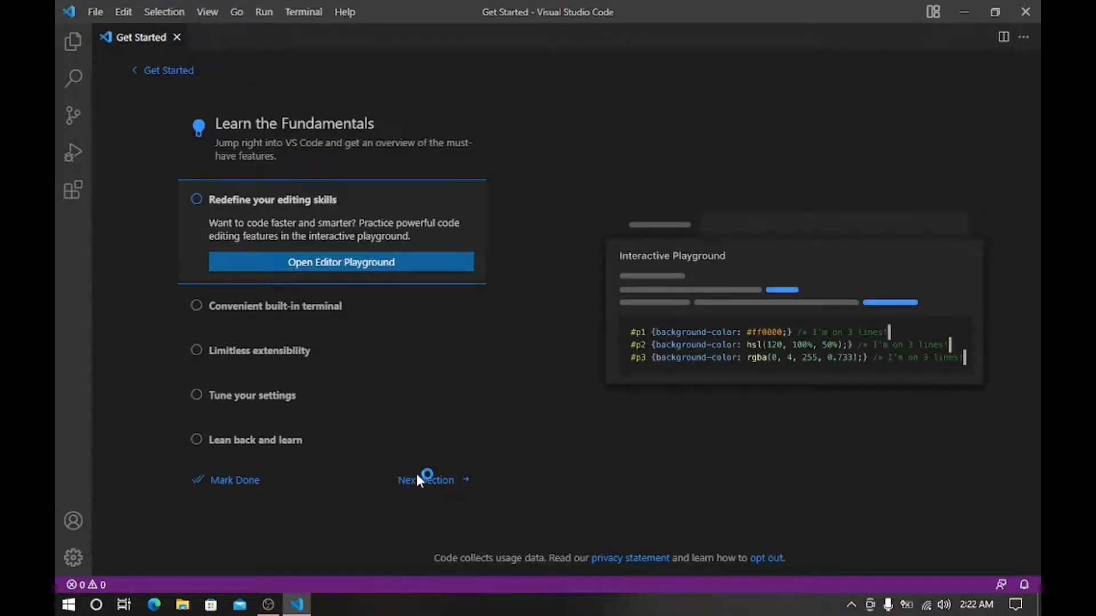
{"action": "left_click", "coordinate": [417, 479]}
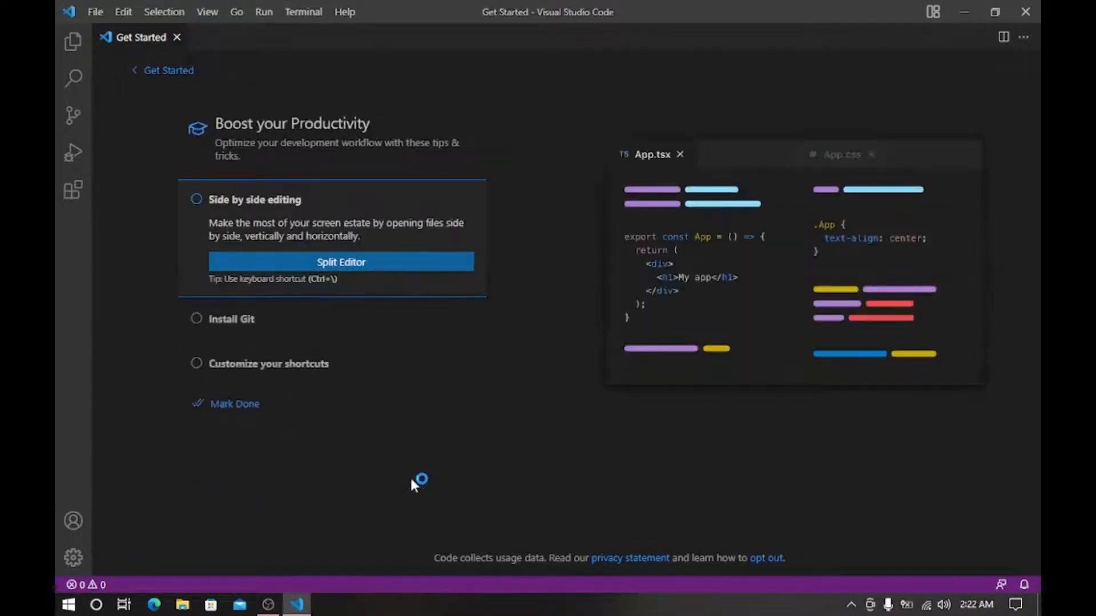
{"action": "left_click", "coordinate": [230, 406]}
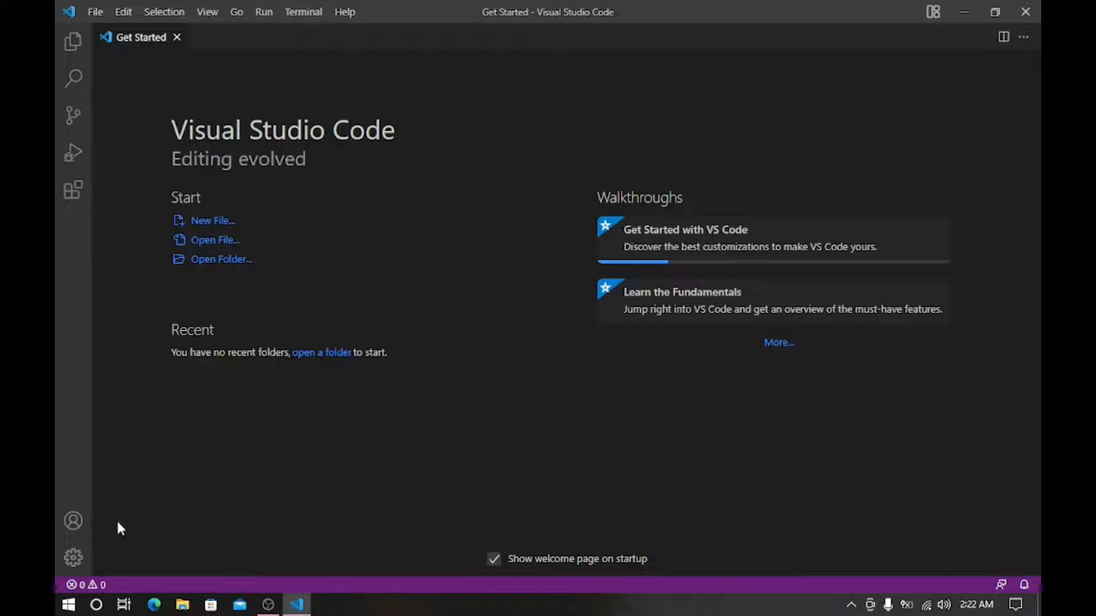
Step: Dismiss the Start menu and show the Extensions Marketplace view
{"action": "left_click", "coordinate": [69, 605]}
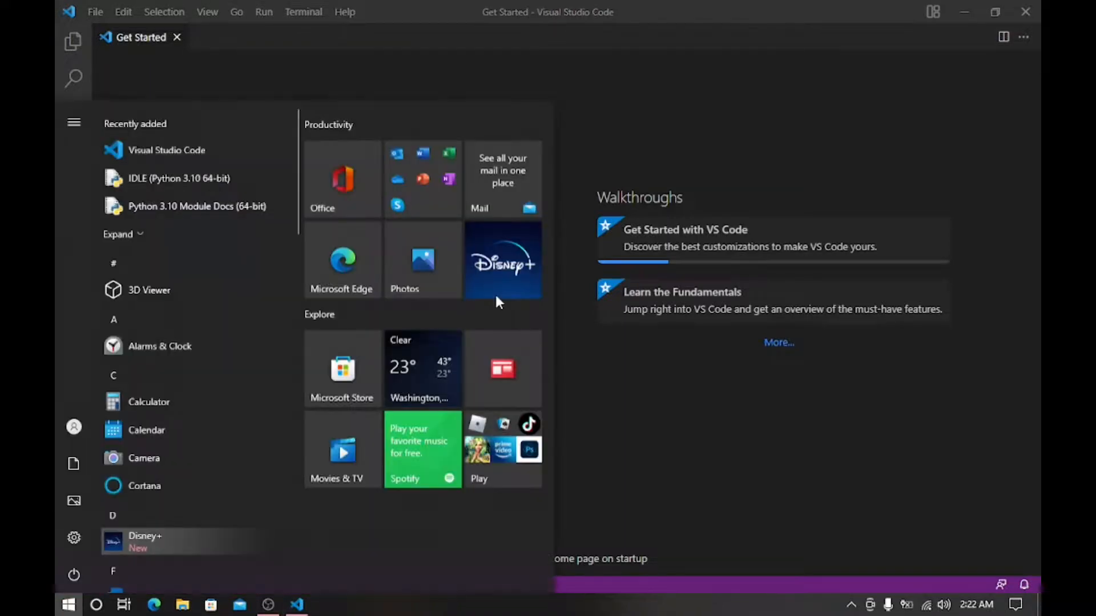
{"action": "key", "text": "super"}
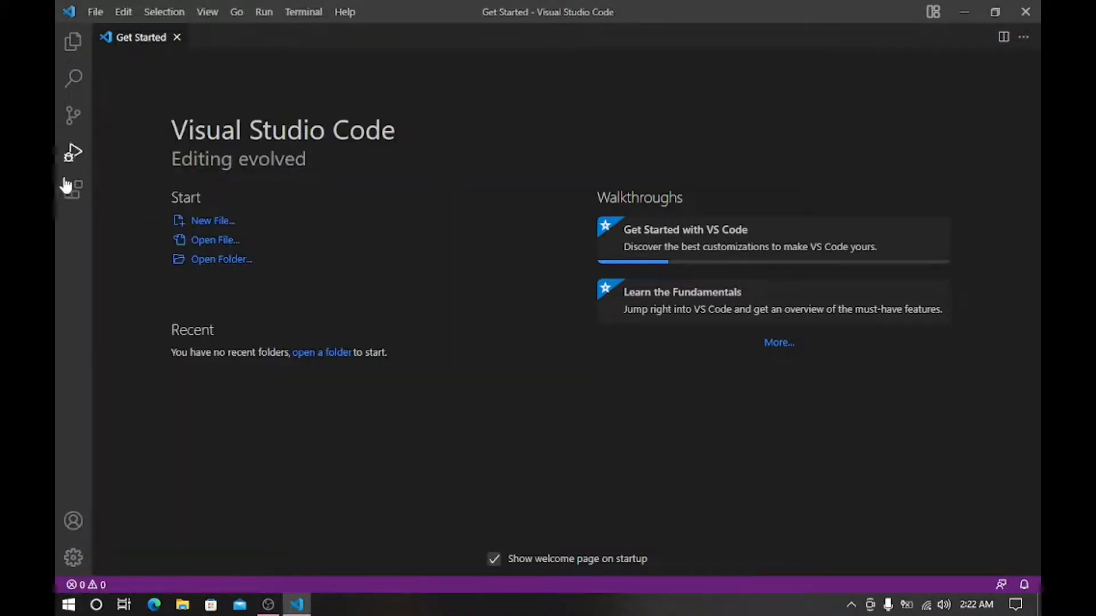
{"action": "left_click", "coordinate": [71, 192]}
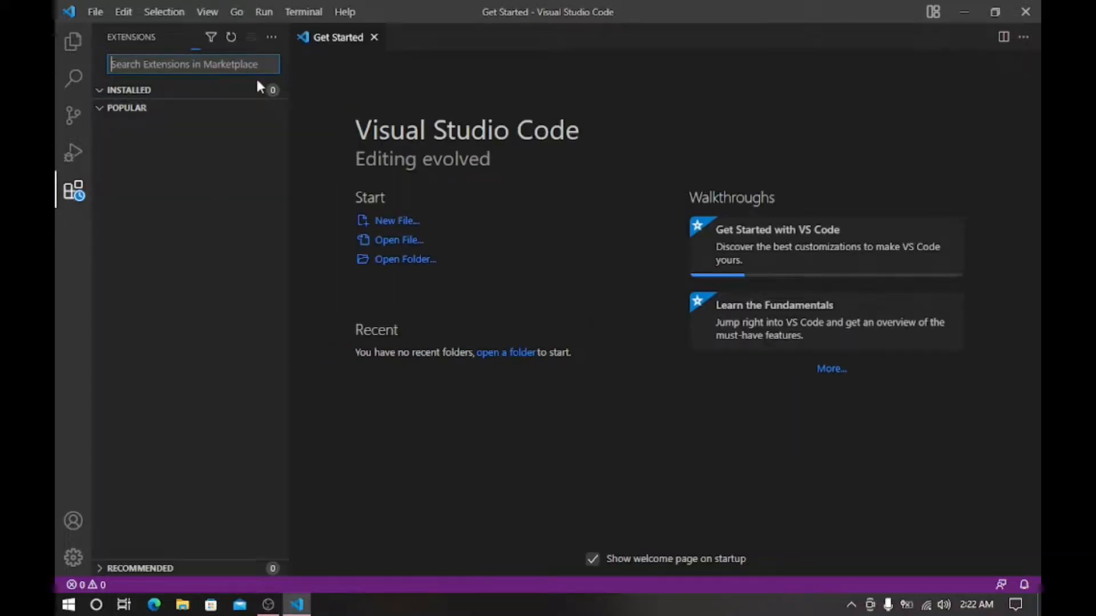
Step: Search 'python' in Extensions, install Microsoft's Python extension, then minimize VS Code
{"action": "type", "text": "pyhton"}
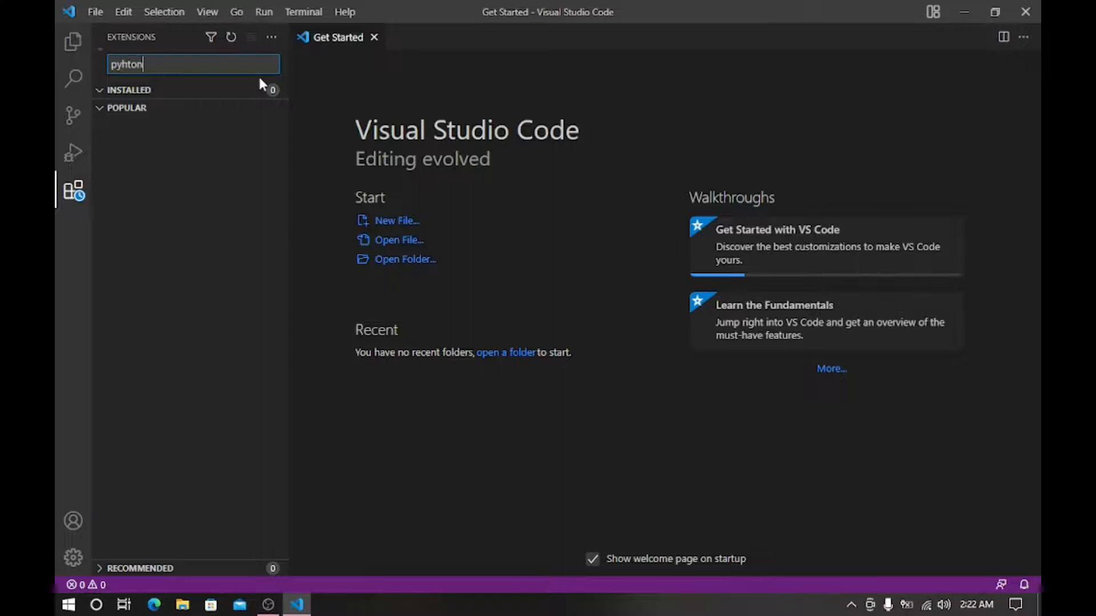
{"action": "key", "text": "BackSpace"}
{"action": "key", "text": "BackSpace"}
{"action": "key", "text": "BackSpace"}
{"action": "key", "text": "BackSpace"}
{"action": "key", "text": "BackSpace"}
{"action": "key", "text": "BackSpace"}
{"action": "type", "text": "python"}
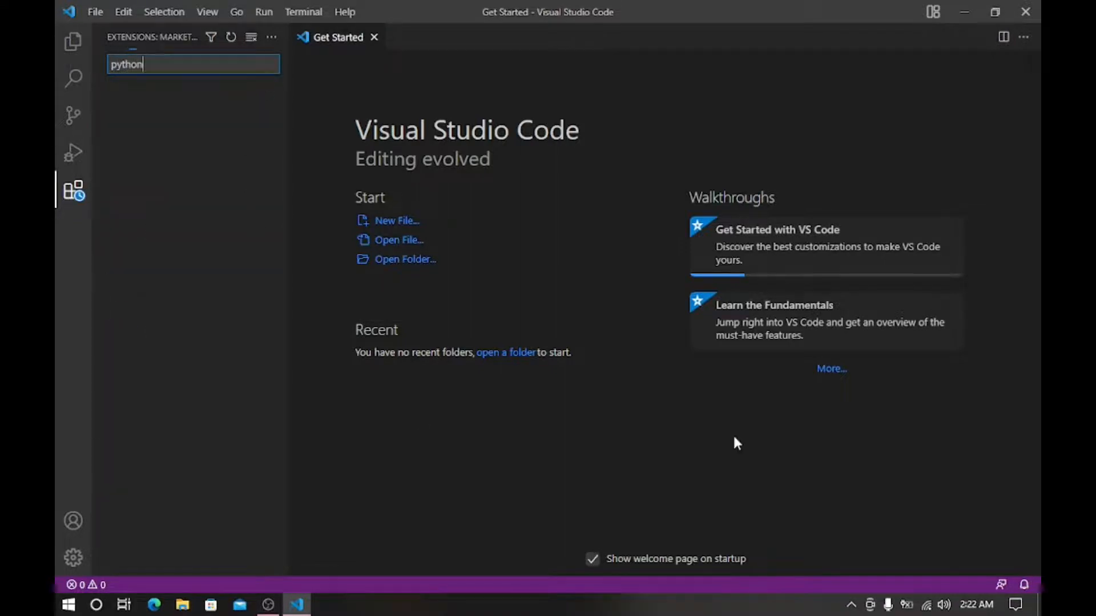
{"action": "left_click", "coordinate": [178, 125]}
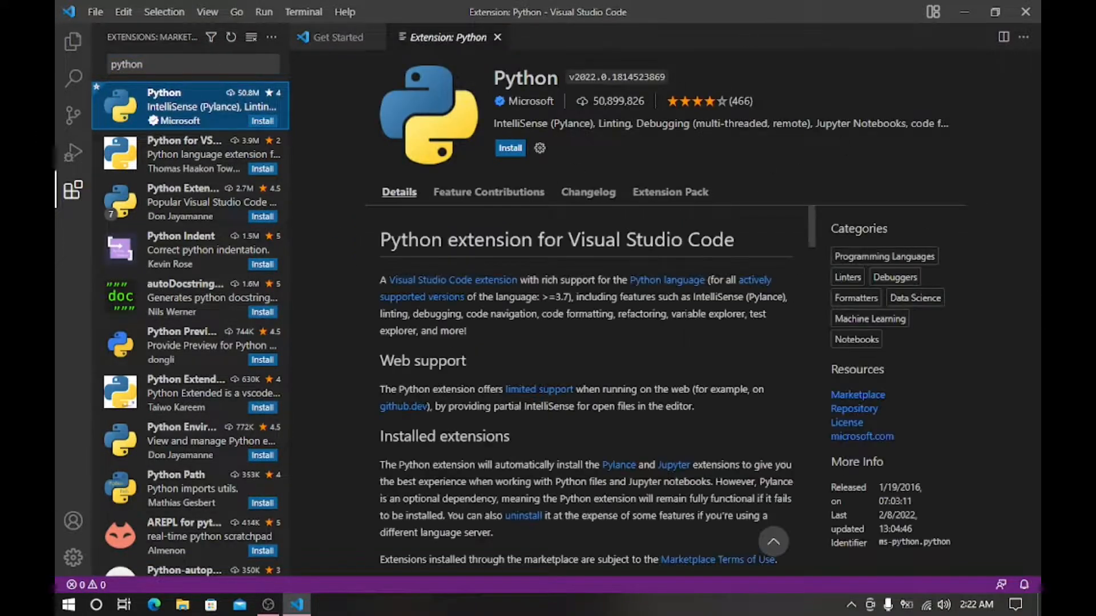
{"action": "left_click", "coordinate": [510, 150]}
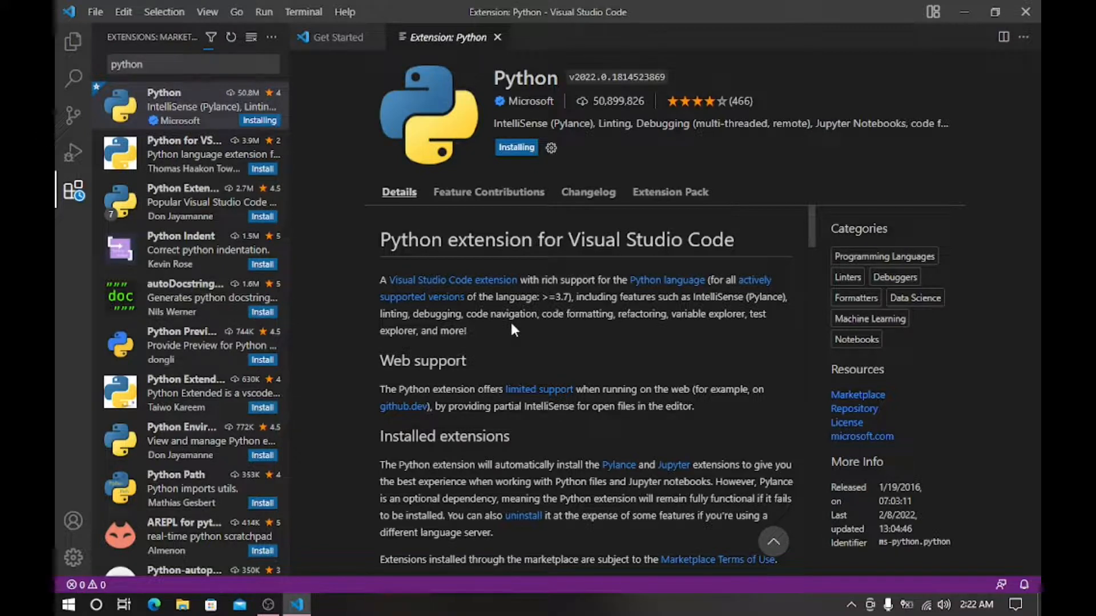
{"action": "left_click", "coordinate": [964, 11]}
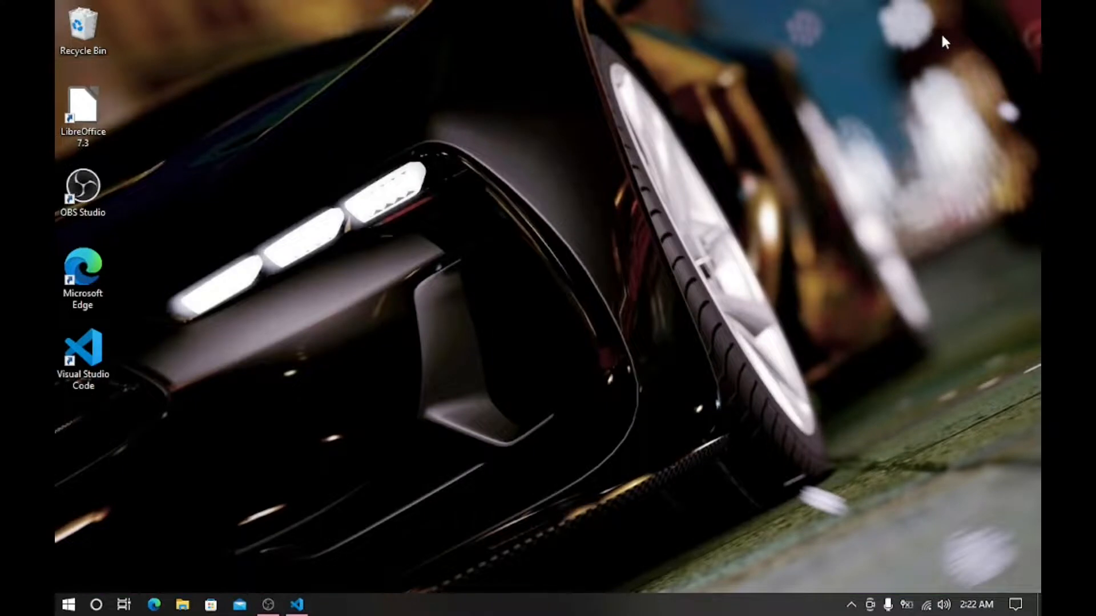
Step: Find Windows PowerShell through Start menu search and open it maximized
{"action": "key", "text": "super"}
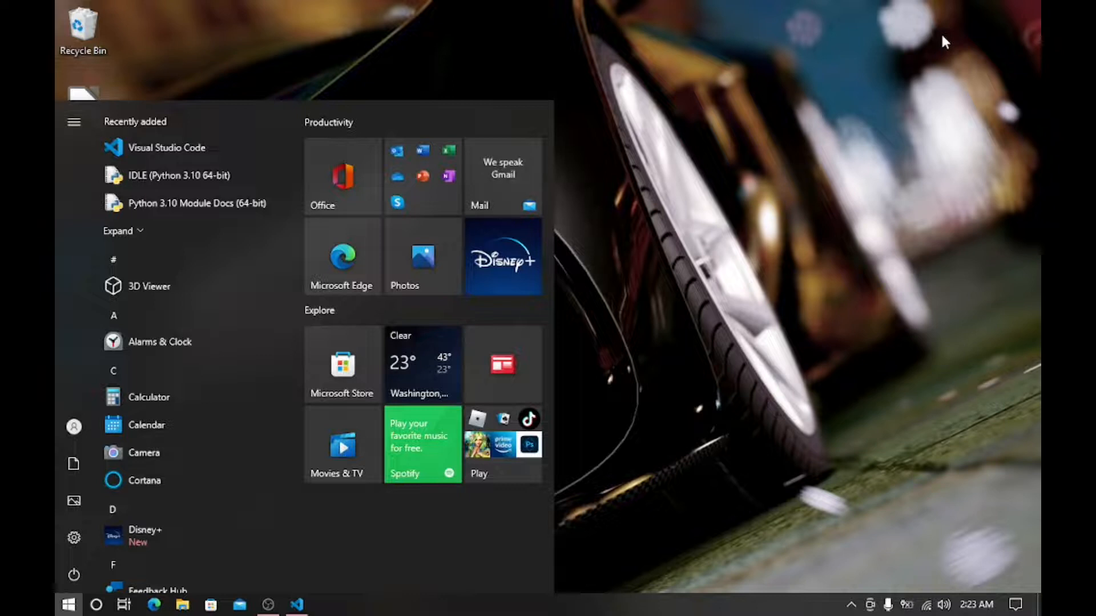
{"action": "type", "text": "p"}
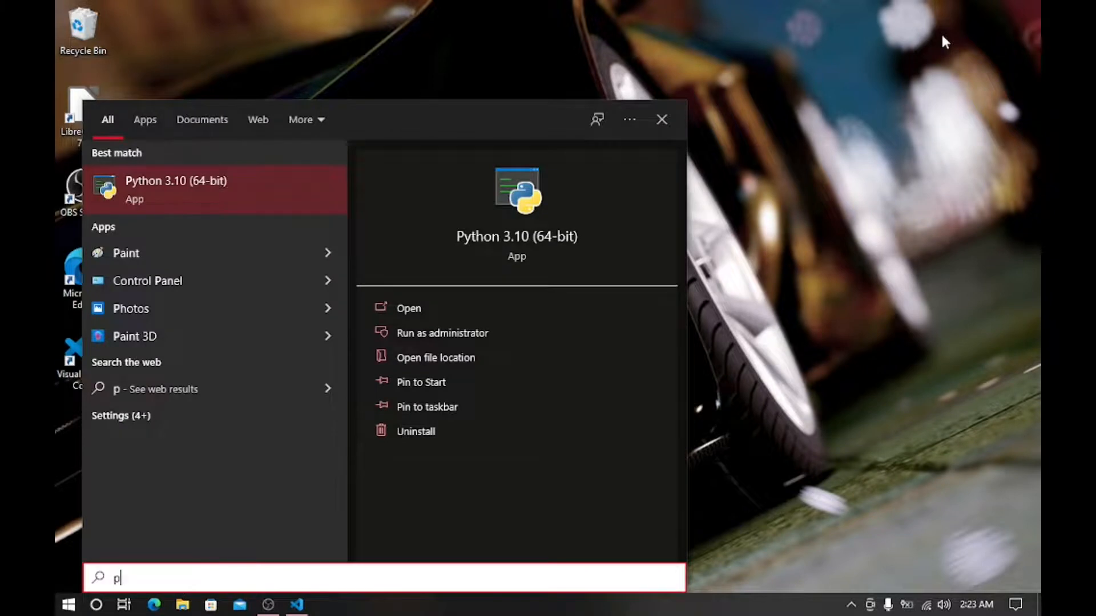
{"action": "key", "text": "BackSpace"}
{"action": "type", "text": "c"}
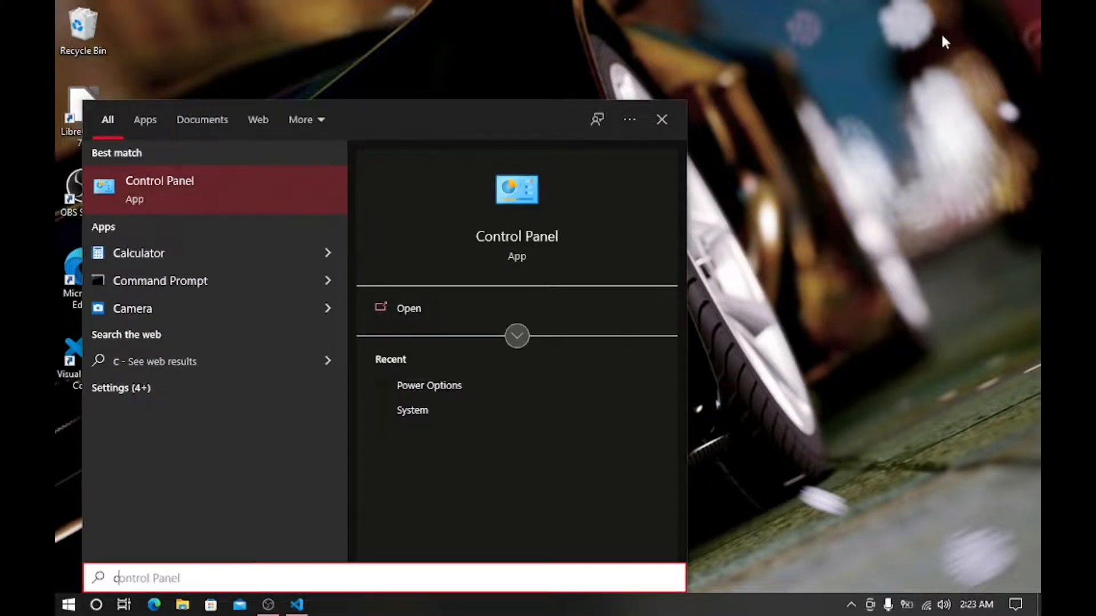
{"action": "key", "text": "Return"}
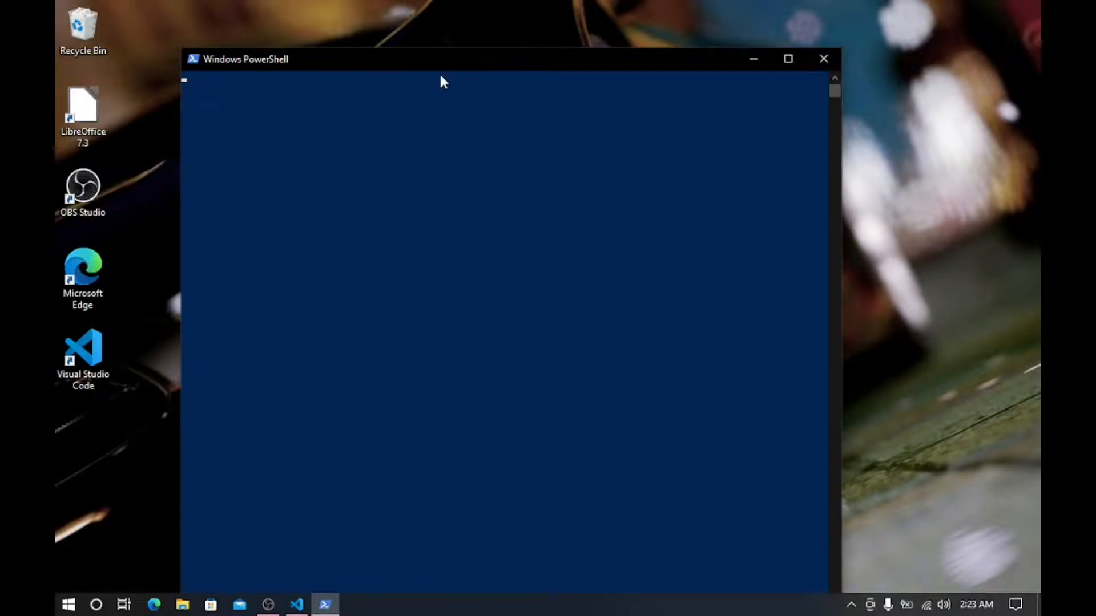
{"action": "key", "text": "super+Up"}
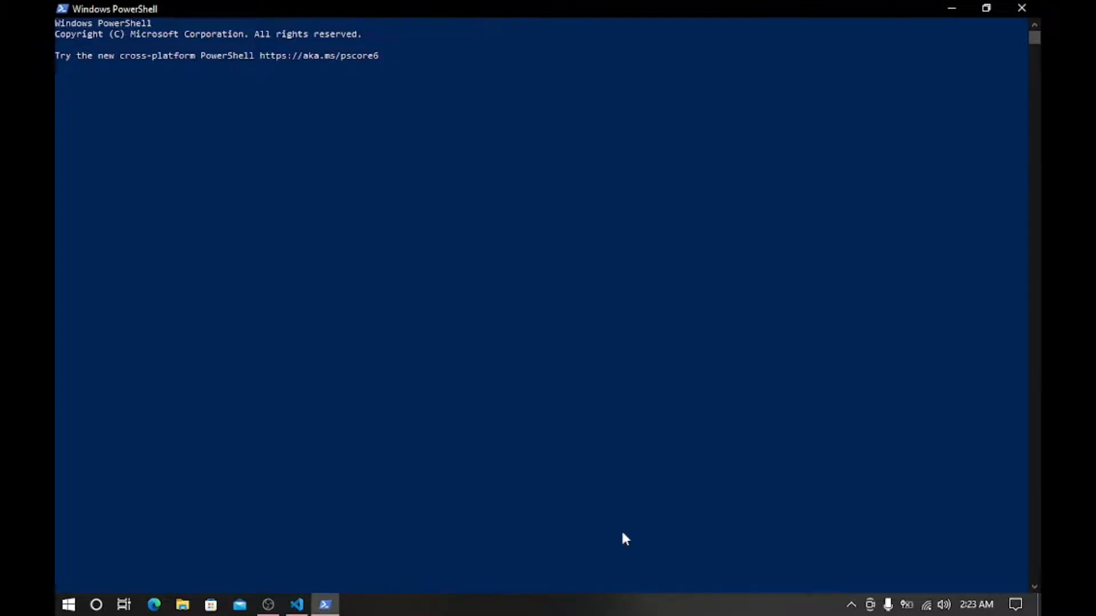
Step: Check on VS Code, minimize it, and paste the pip install pyaudio command into PowerShell
{"action": "left_click", "coordinate": [303, 606]}
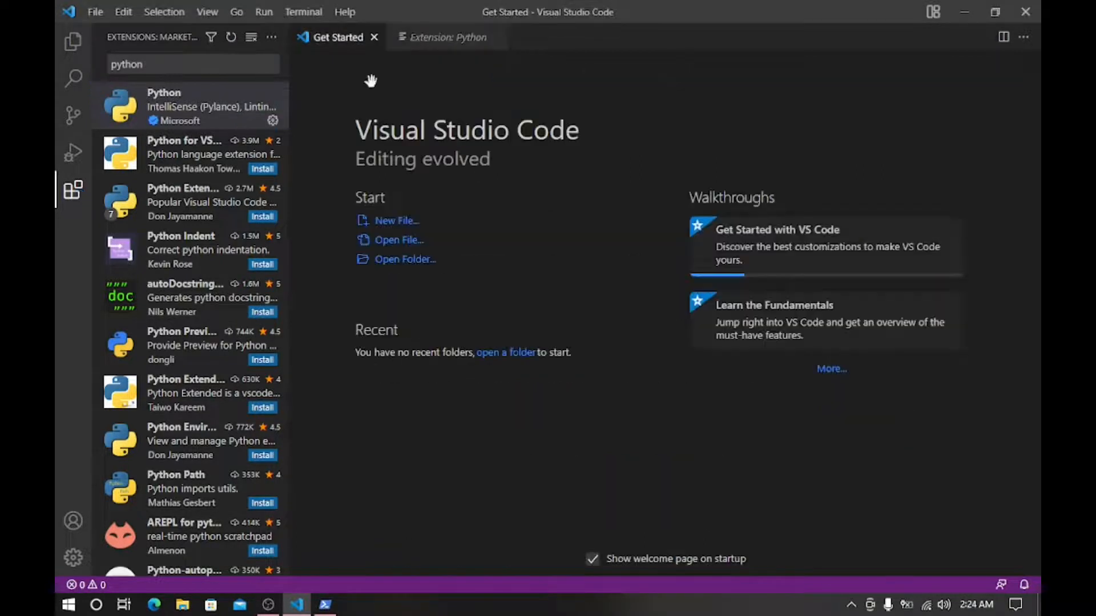
{"action": "left_click", "coordinate": [964, 9]}
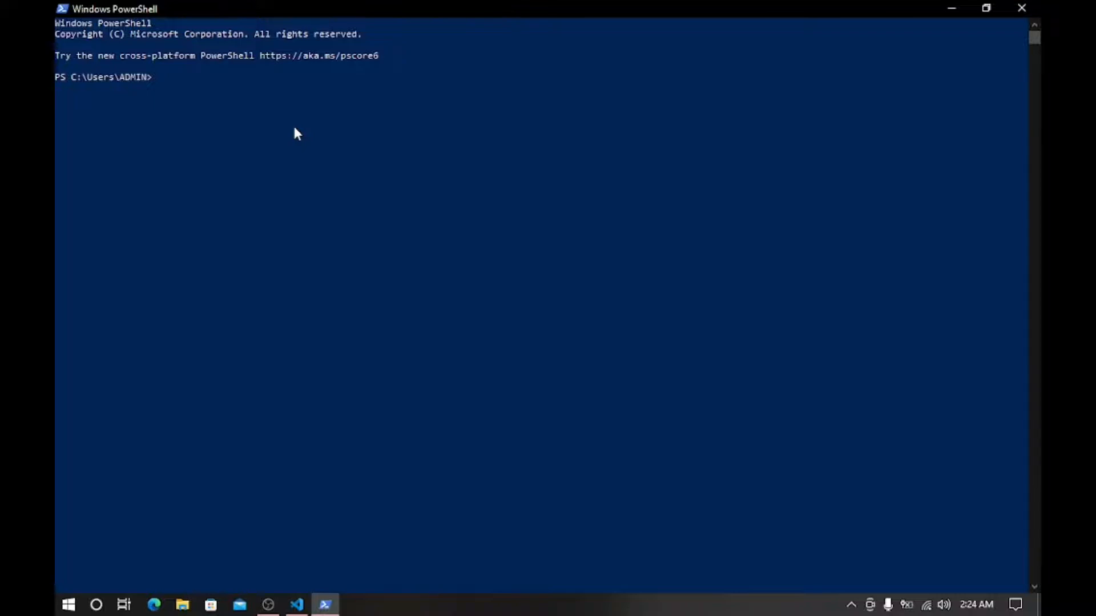
{"action": "type", "text": "pip install pyaudio"}
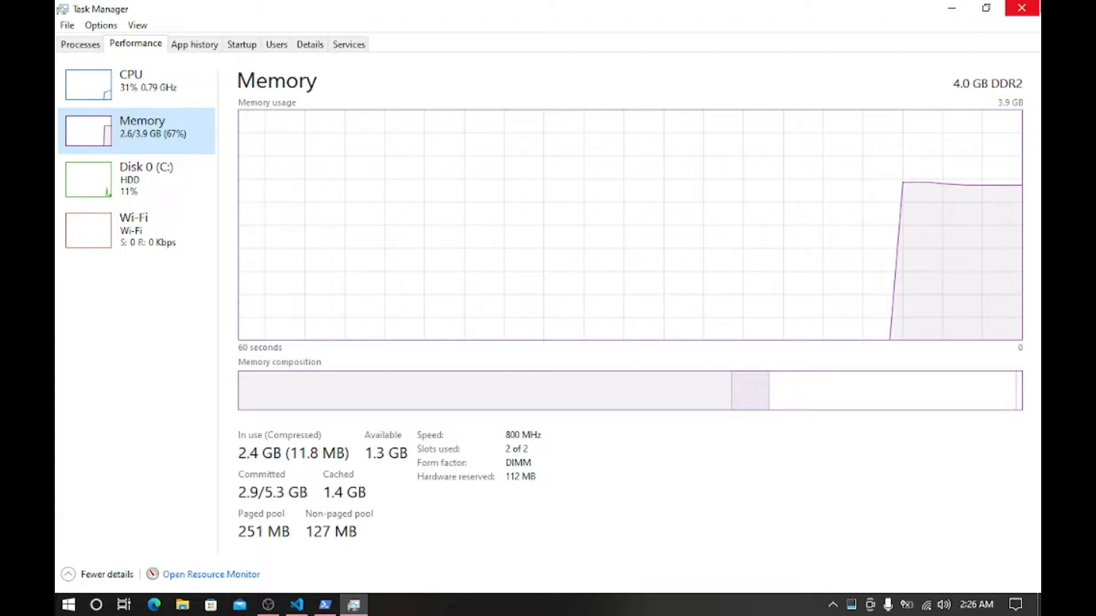
Step: Close Task Manager and add a timeout line to Test.py using the autocomplete suggestion
{"action": "key", "text": "alt+F4"}
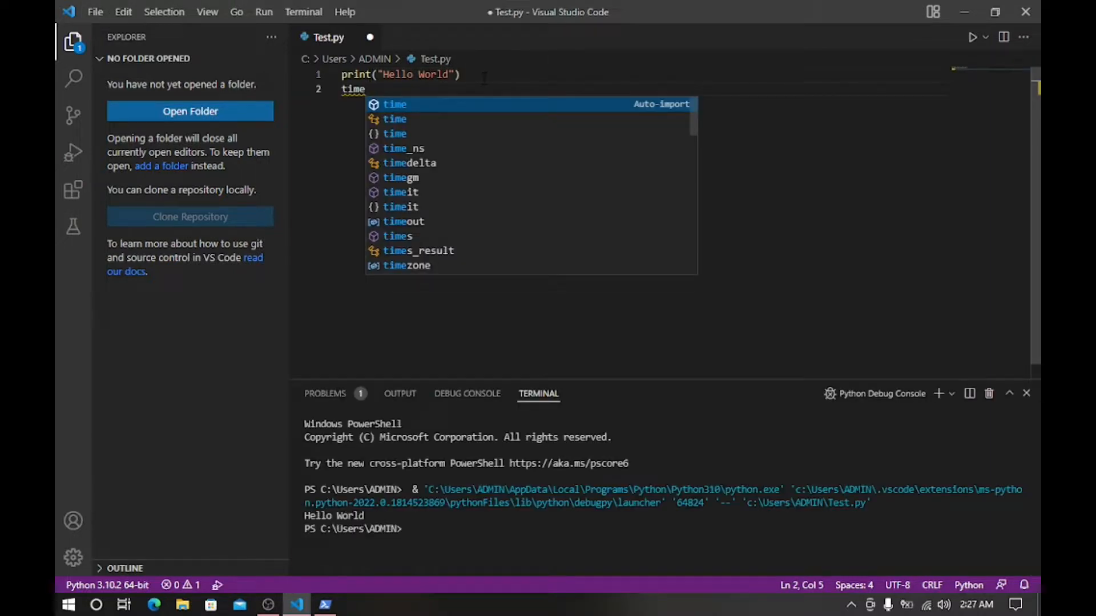
{"action": "type", "text": "out"}
{"action": "key", "text": "Return"}
Step: Change line 5 of Test.py to timeout(20) and start a new line below it
{"action": "type", "text": "2"}
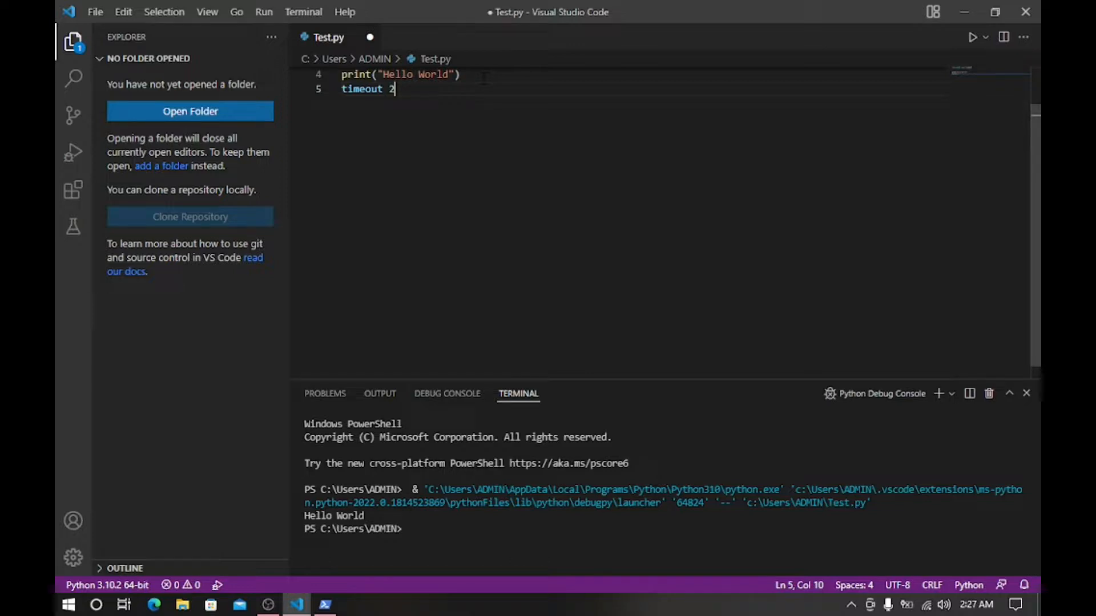
{"action": "key", "text": "BackSpace"}
{"action": "key", "text": "BackSpace"}
{"action": "type", "text": "(20)"}
{"action": "key", "text": "Return"}
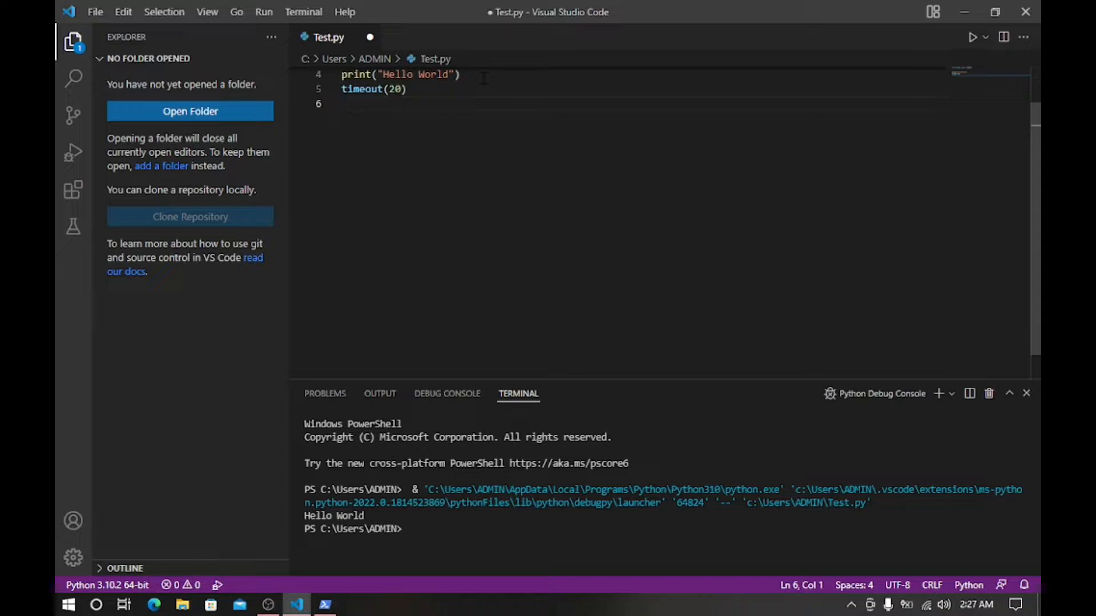
Step: Add a sixth line printing "Hi" followed by a person's name
{"action": "type", "text": "pri"}
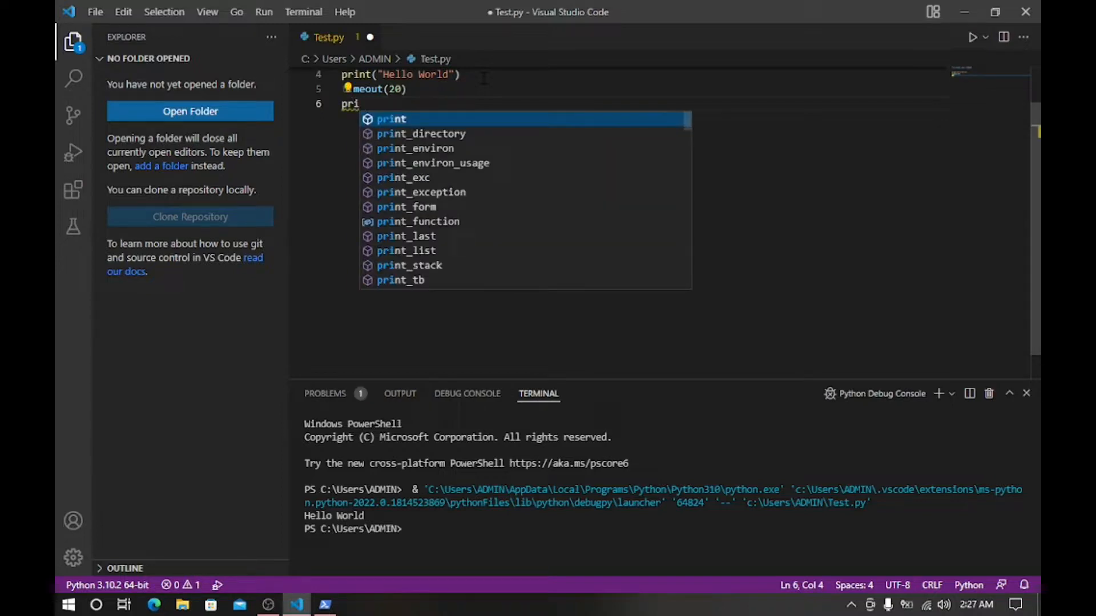
{"action": "key", "text": "Tab"}
{"action": "type", "text": "("}
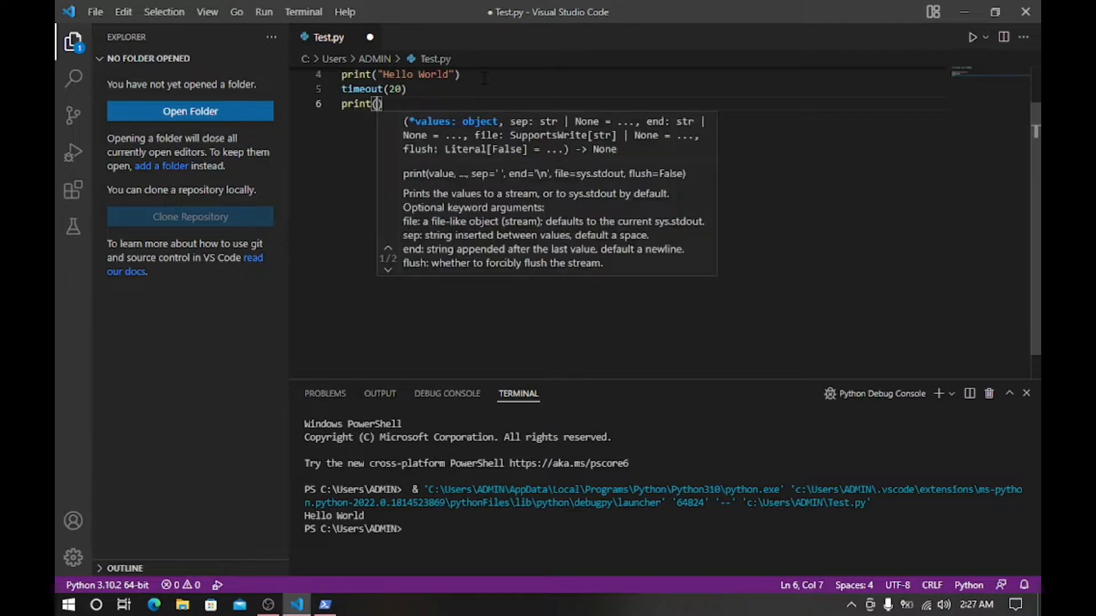
{"action": "type", "text": "\""}
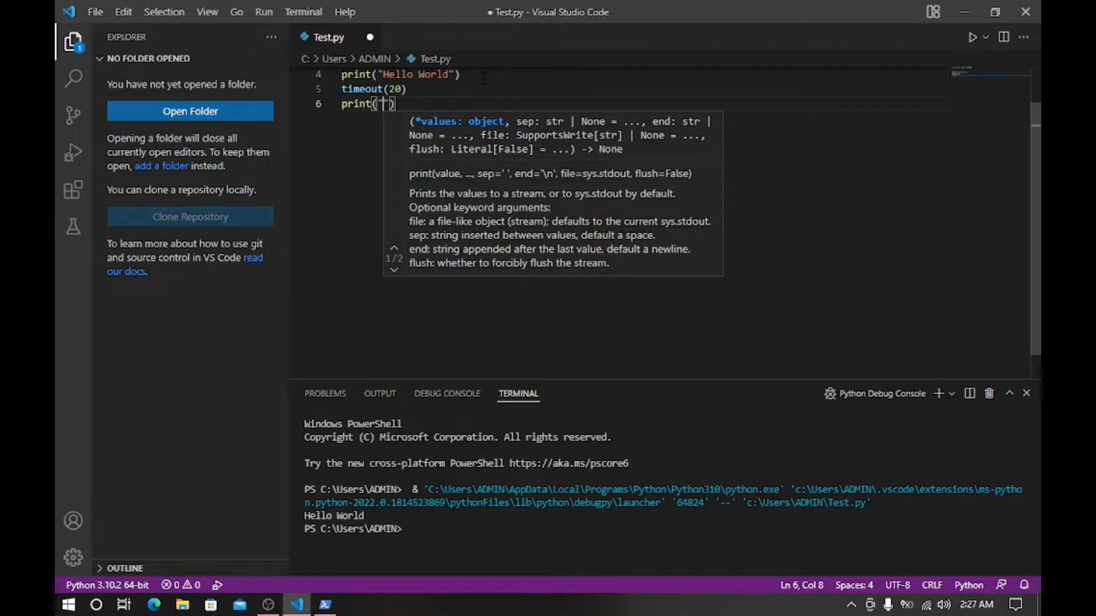
{"action": "type", "text": "Hi Computer"}
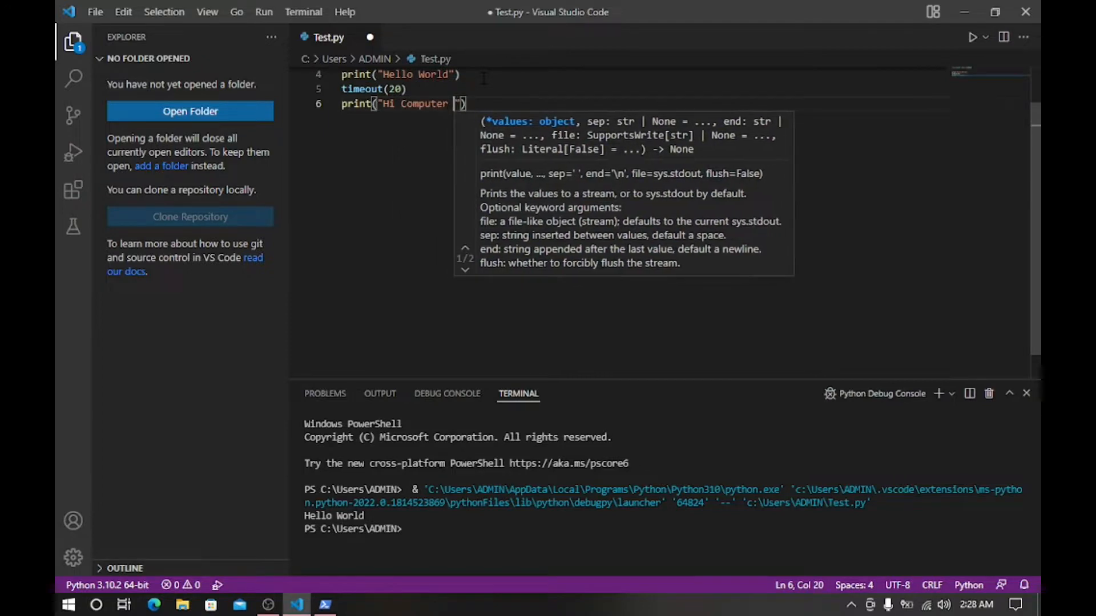
{"action": "key", "text": "BackSpace"}
{"action": "key", "text": "BackSpace"}
{"action": "key", "text": "BackSpace"}
{"action": "key", "text": "BackSpace"}
{"action": "key", "text": "BackSpace"}
{"action": "key", "text": "BackSpace"}
{"action": "key", "text": "BackSpace"}
{"action": "key", "text": "BackSpace"}
{"action": "key", "text": "BackSpace"}
{"action": "type", "text": "Allan Joshua"}
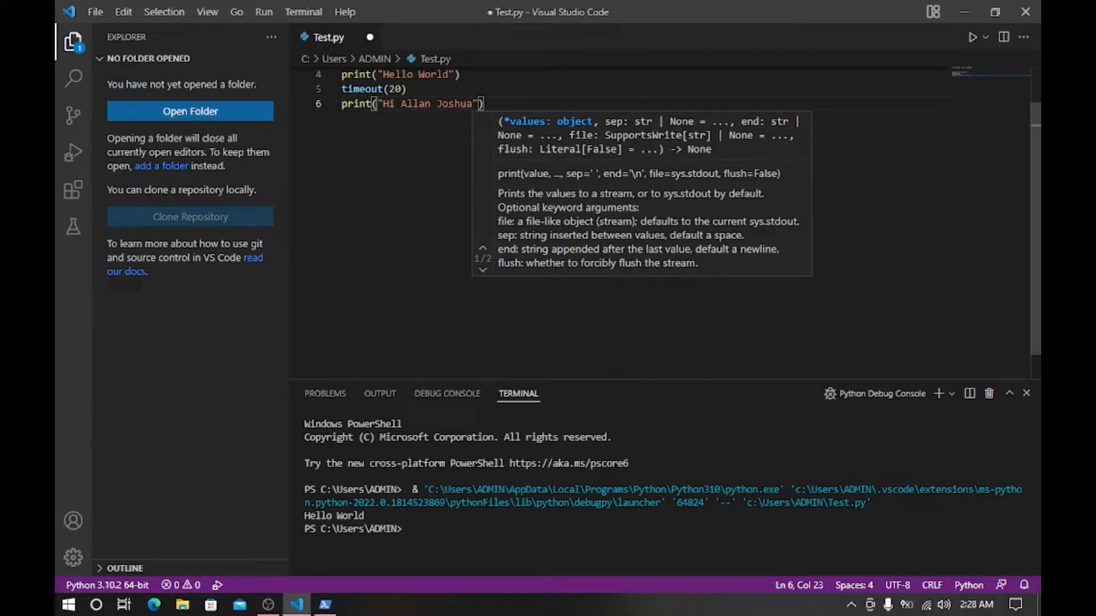
{"action": "key", "text": "Right"}
{"action": "key", "text": "Right"}
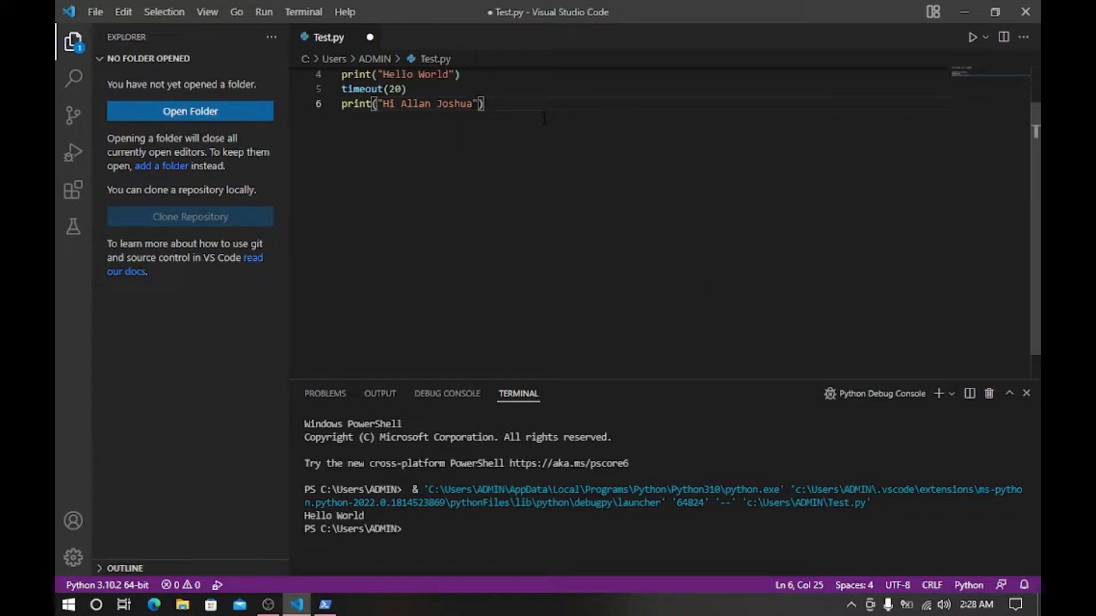
{"action": "left_click", "coordinate": [273, 13]}
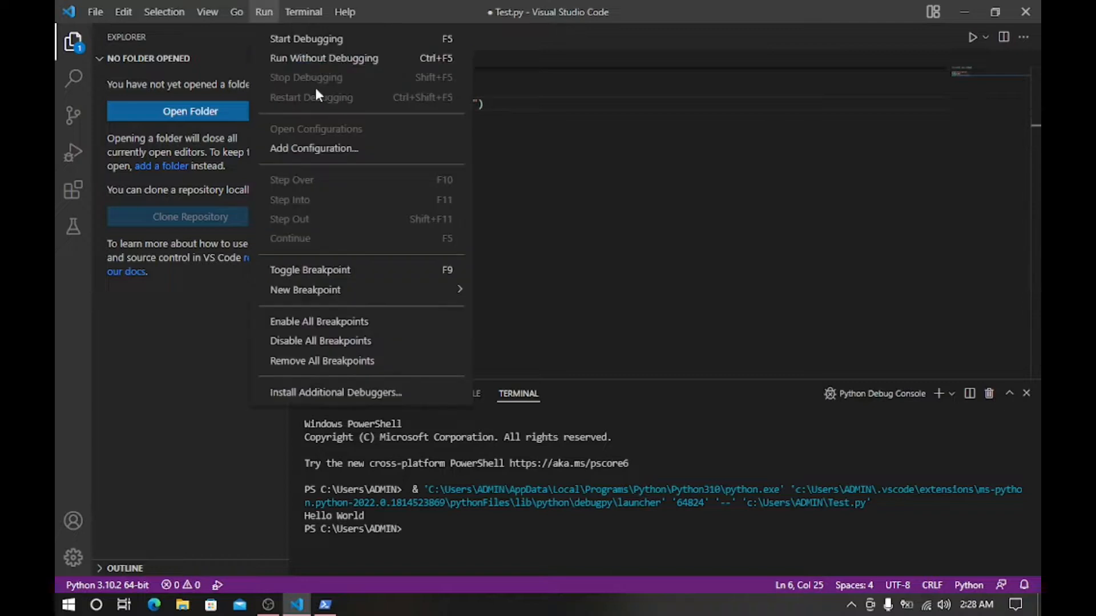
Step: Run Test.py without debugging, delete the selected top code, and close VS Code
{"action": "left_click", "coordinate": [334, 59]}
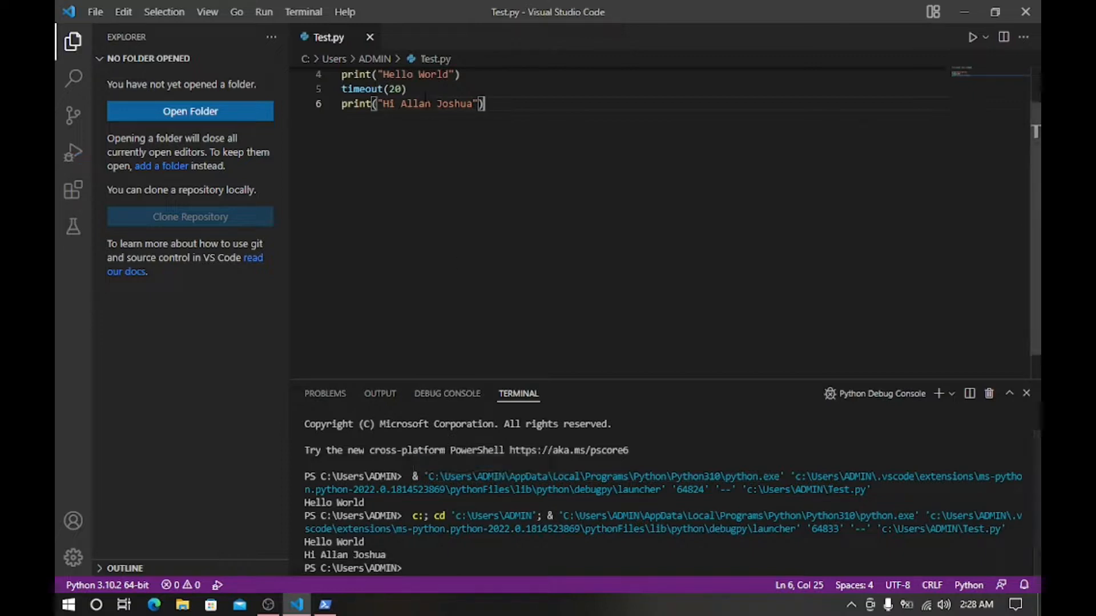
{"action": "left_click_drag", "start_coordinate": [424, 75], "coordinate": [342, 88]}
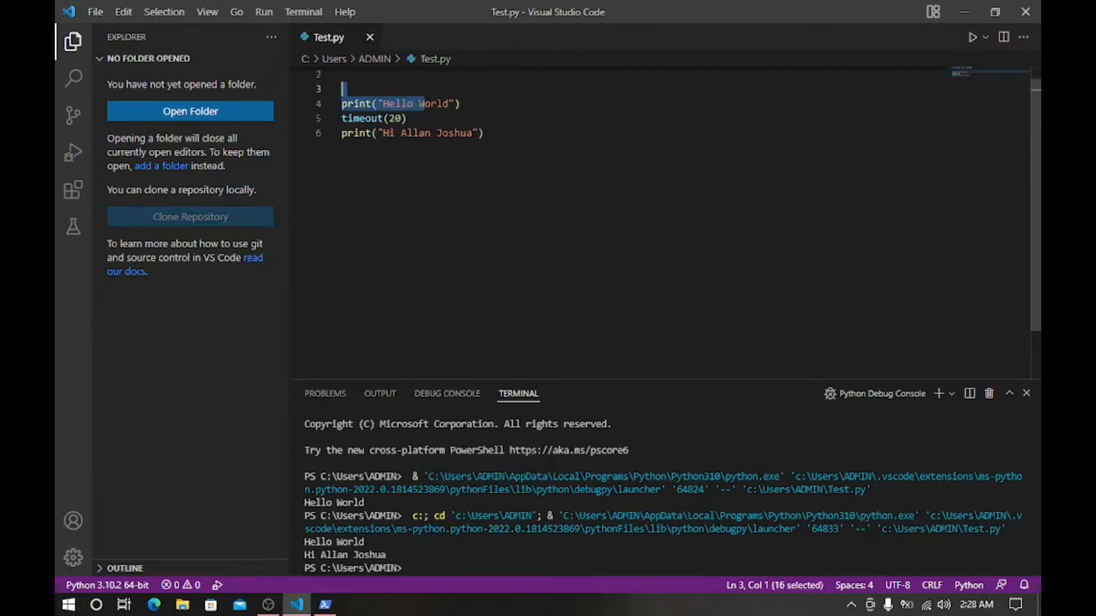
{"action": "key", "text": "BackSpace"}
{"action": "key", "text": "BackSpace"}
{"action": "key", "text": "BackSpace"}
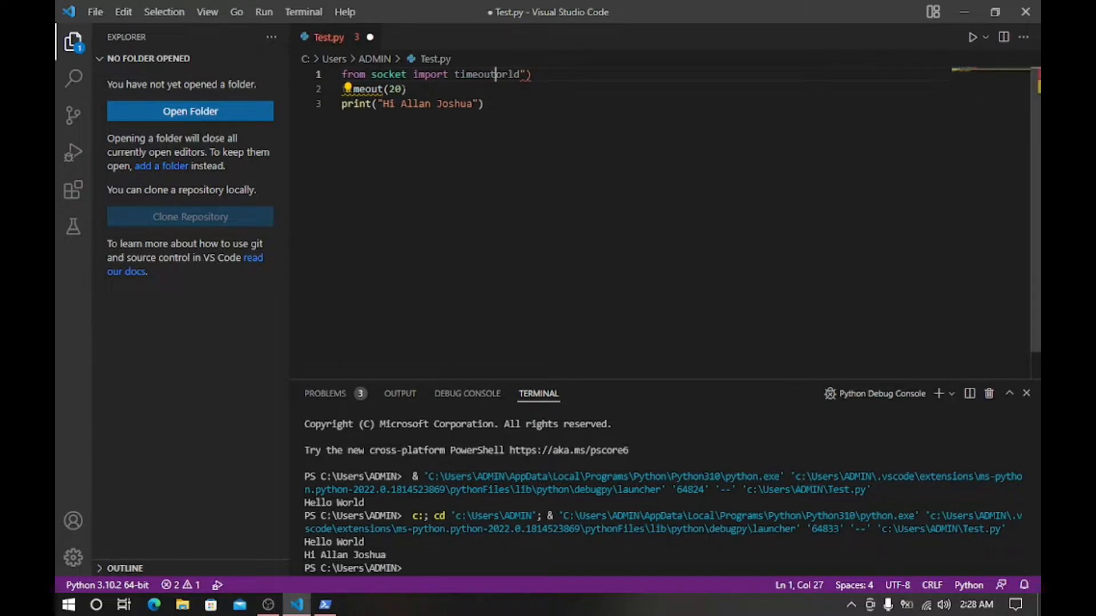
{"action": "left_click", "coordinate": [1036, 8]}
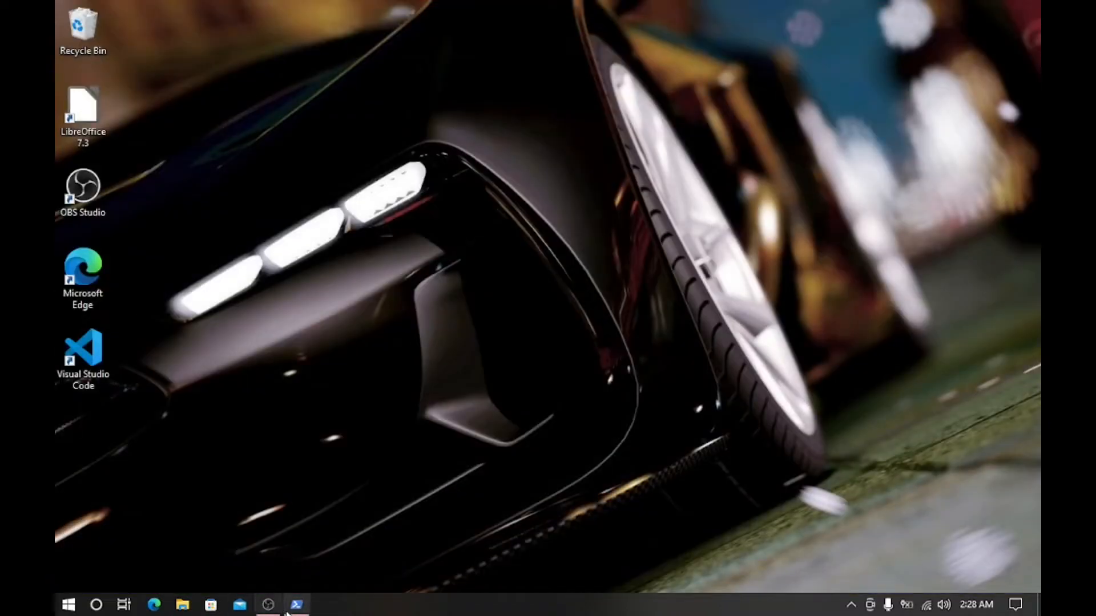
Step: Restore PowerShell, enter the pyaudio command, and minimize to the desktop
{"action": "mouse_move", "coordinate": [297, 606]}
{"action": "left_click", "coordinate": [334, 541]}
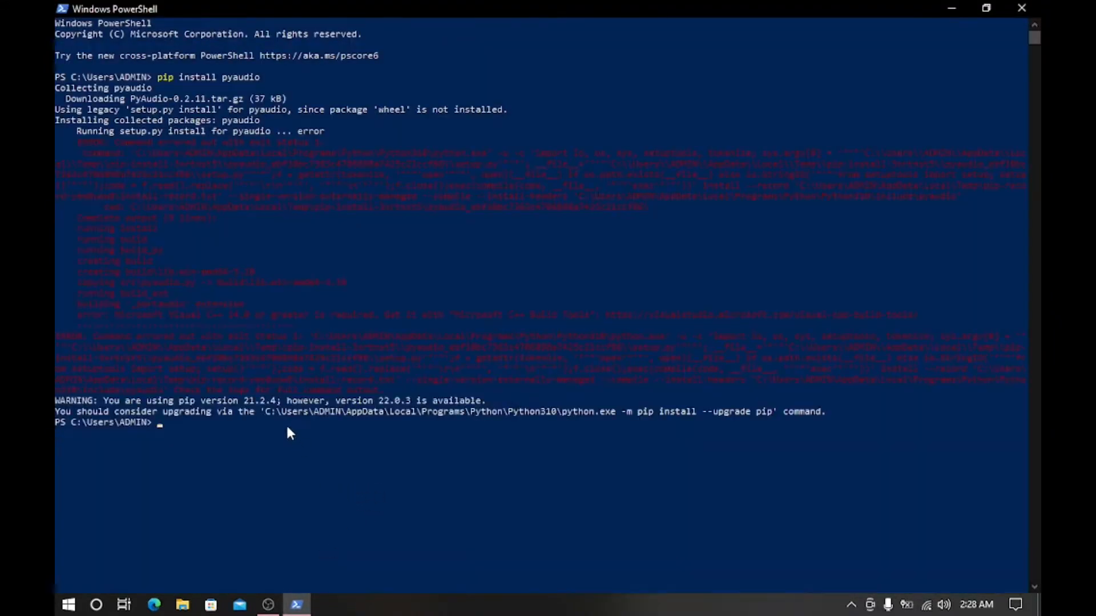
{"action": "type", "text": "py"}
{"action": "key", "text": "BackSpace"}
{"action": "key", "text": "BackSpace"}
{"action": "type", "text": "pyaudio"}
{"action": "key", "text": "Return"}
{"action": "key", "text": "super+d"}
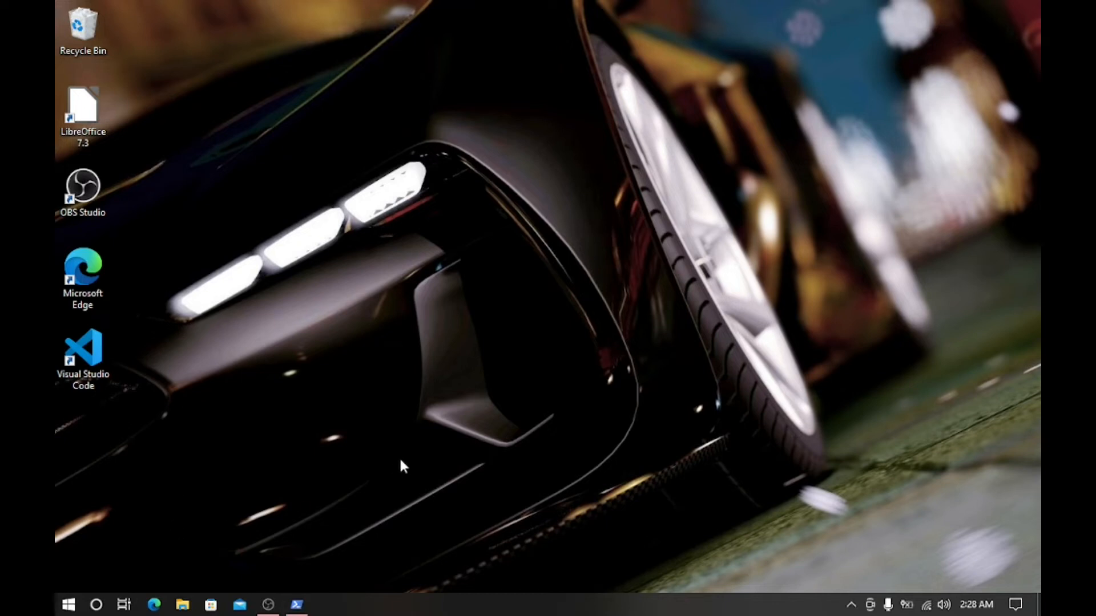
Step: Open Notepad and write the first line: an echo greeting, in quotes and brackets, with the author's name
{"action": "key", "text": "super"}
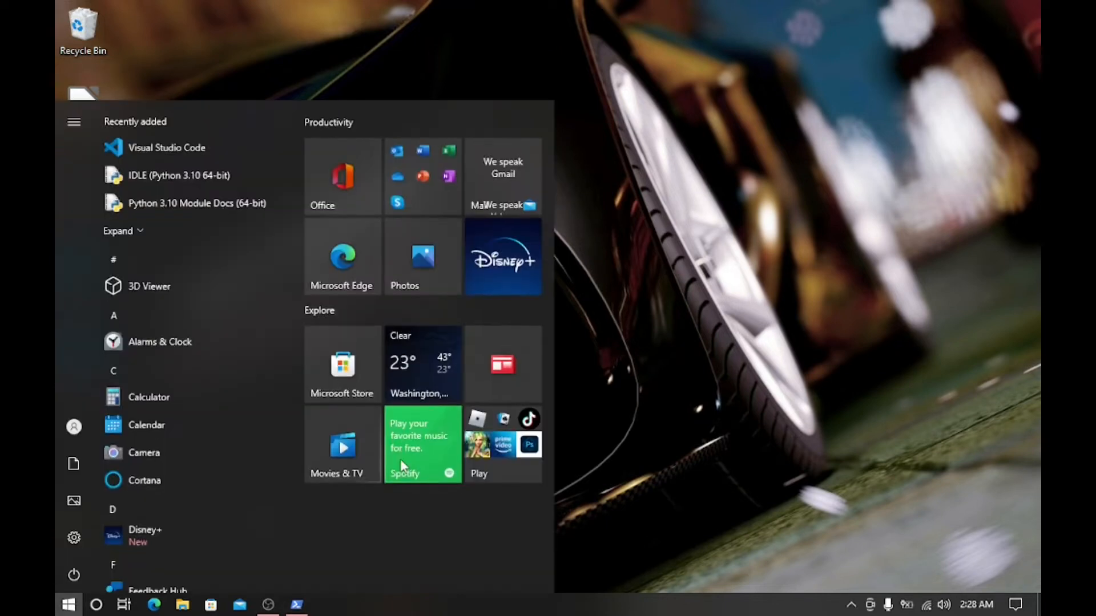
{"action": "type", "text": "cmd"}
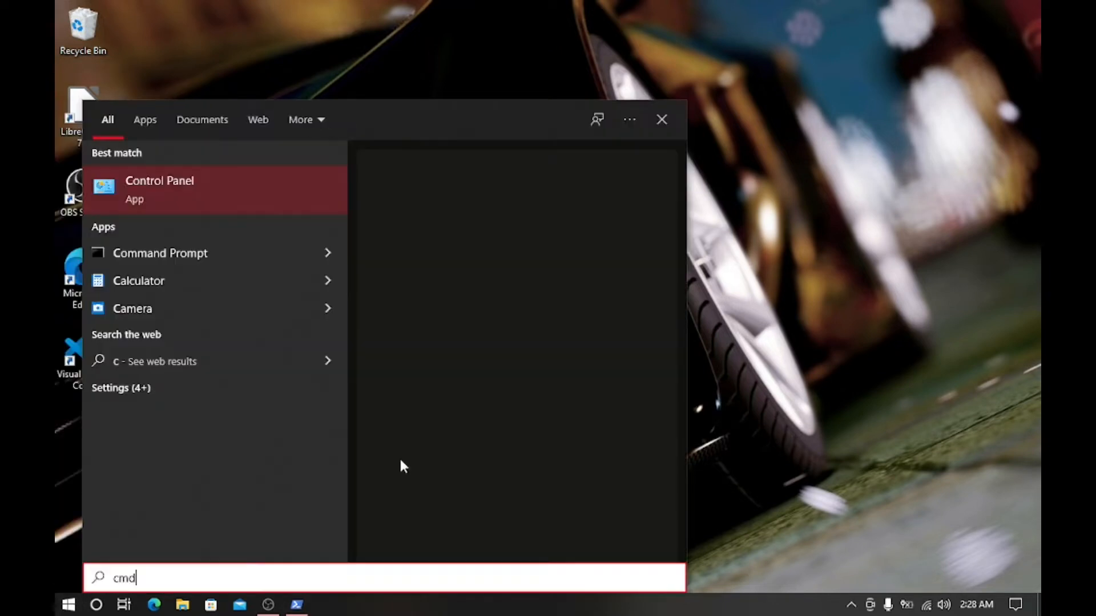
{"action": "key", "text": "BackSpace"}
{"action": "key", "text": "BackSpace"}
{"action": "key", "text": "BackSpace"}
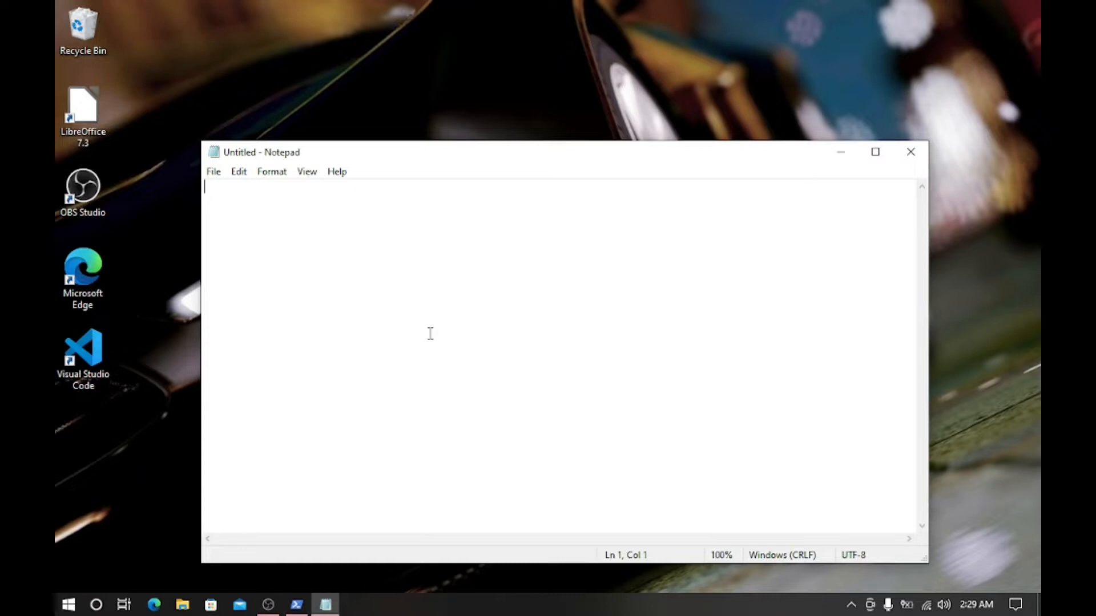
{"action": "type", "text": "echo"}
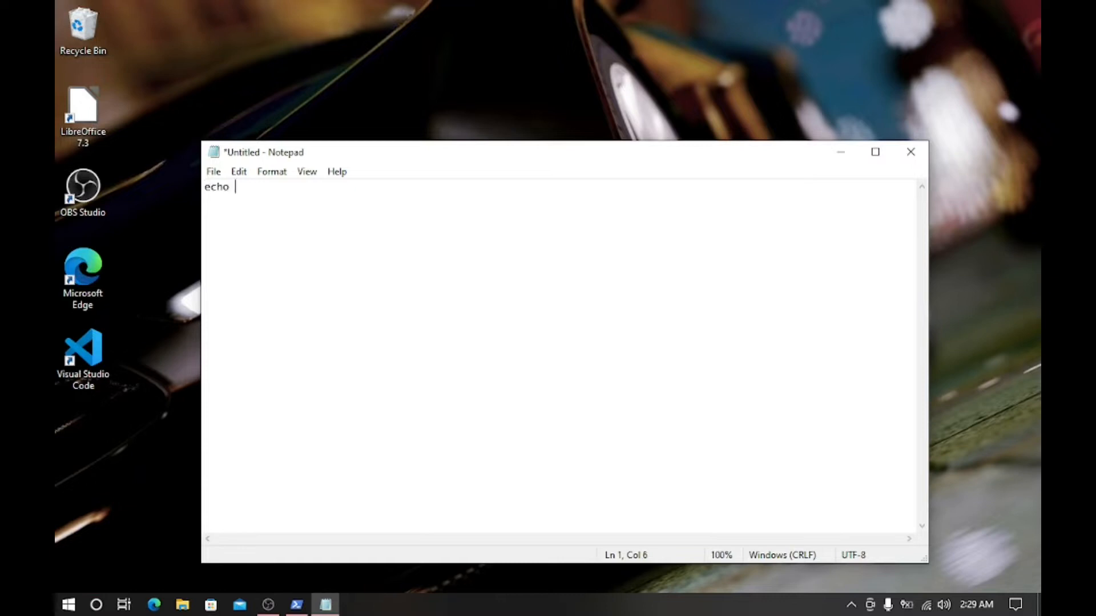
{"action": "key", "text": "BackSpace"}
{"action": "type", "text": "()"}
{"action": "key", "text": "Left"}
{"action": "type", "text": "\"\""}
{"action": "key", "text": "Left"}
{"action": "type", "text": "Hi I"}
{"action": "type", "text": " am Allan "}
{"action": "type", "text": "Joshua"}
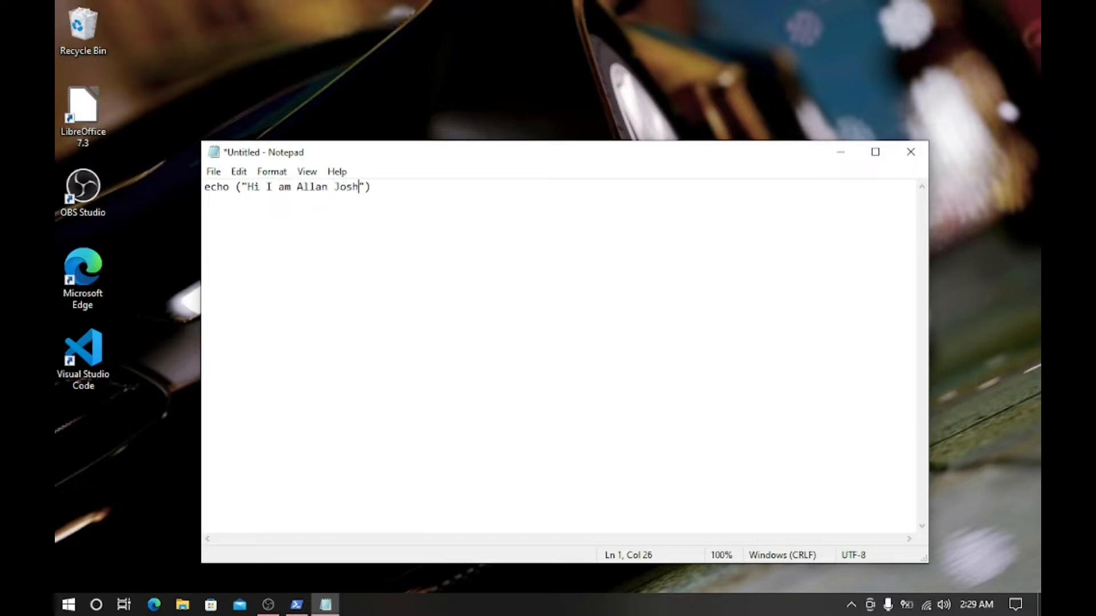
{"action": "key", "text": "End"}
{"action": "key", "text": "Return"}
Step: Add 'timeout 20' and 'echo (subcribe to CWS Computer Working System)' as lines two and three
{"action": "type", "text": "time"}
{"action": "key", "text": "BackSpace"}
{"action": "type", "text": "out 20"}
{"action": "key", "text": "Return"}
{"action": "type", "text": "echo "}
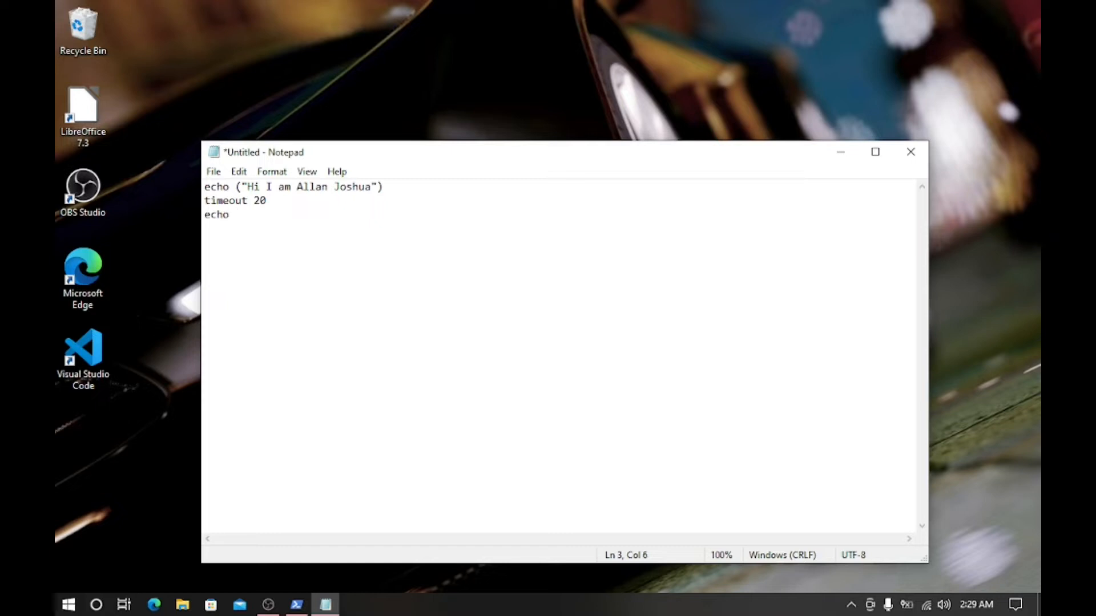
{"action": "type", "text": "(su)"}
{"action": "key", "text": "Left"}
{"action": "type", "text": "subcribe to CW"}
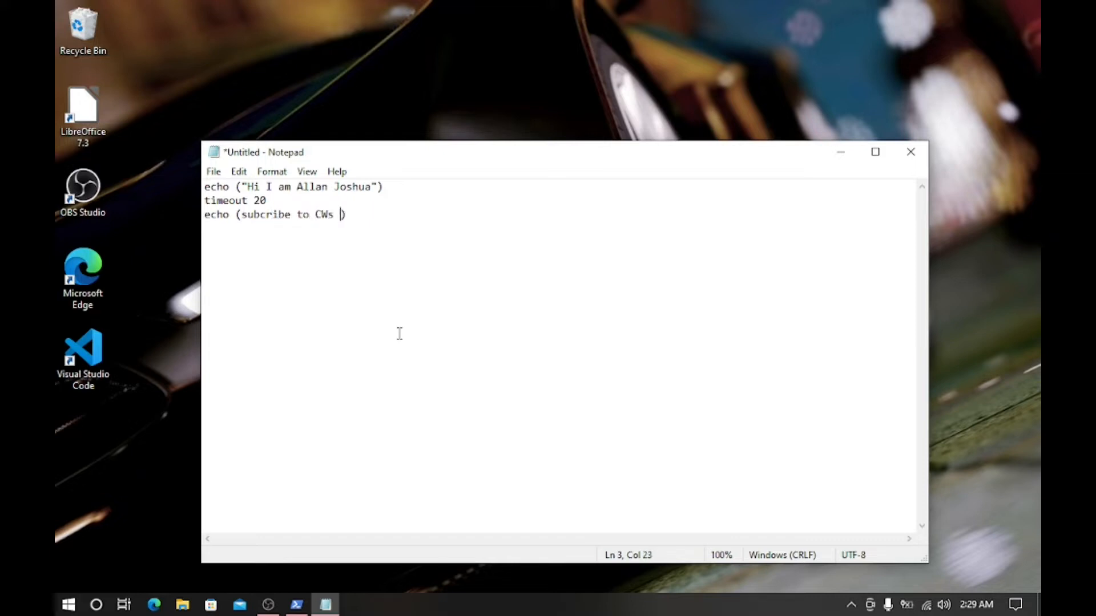
{"action": "type", "text": "S Computer Working "}
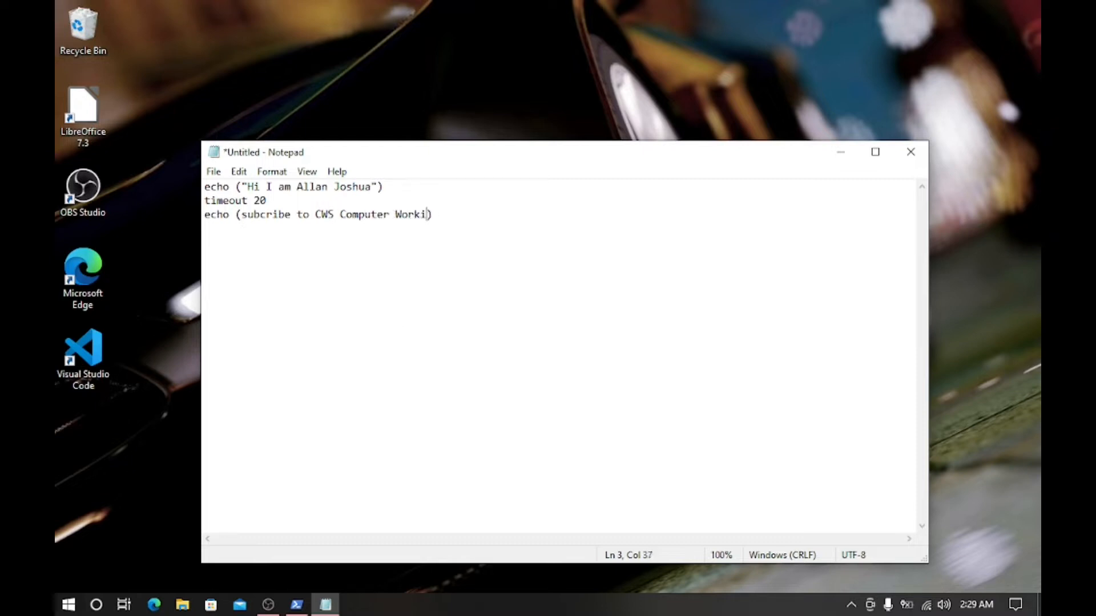
{"action": "type", "text": "System"}
{"action": "key", "text": "BackSpace"}
{"action": "key", "text": "BackSpace"}
{"action": "type", "text": "em"}
{"action": "key", "text": "End"}
{"action": "left_click", "coordinate": [214, 172]}
Step: Save the Notepad script to the Desktop folder as test.bat and select its new icon
{"action": "left_click", "coordinate": [254, 240]}
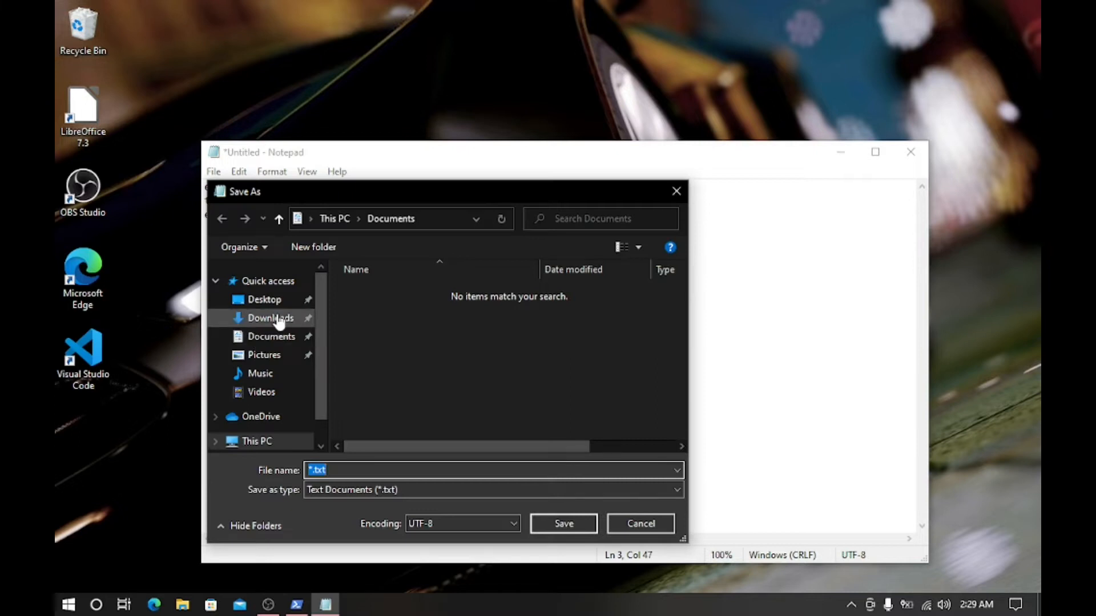
{"action": "left_click", "coordinate": [264, 300]}
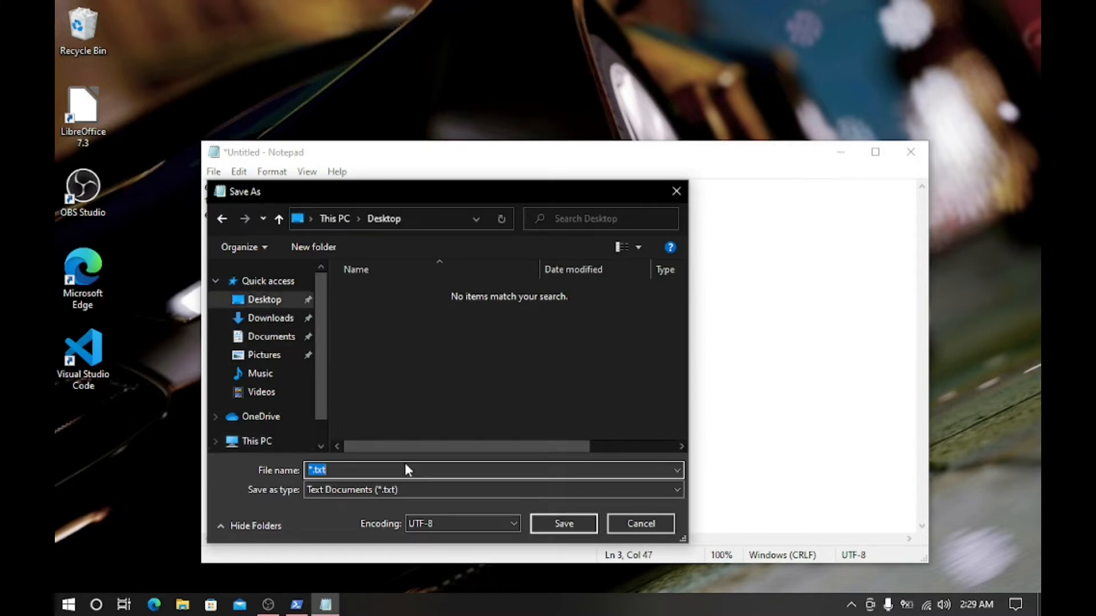
{"action": "key", "text": "BackSpace"}
{"action": "type", "text": "test.bat"}
{"action": "key", "text": "Return"}
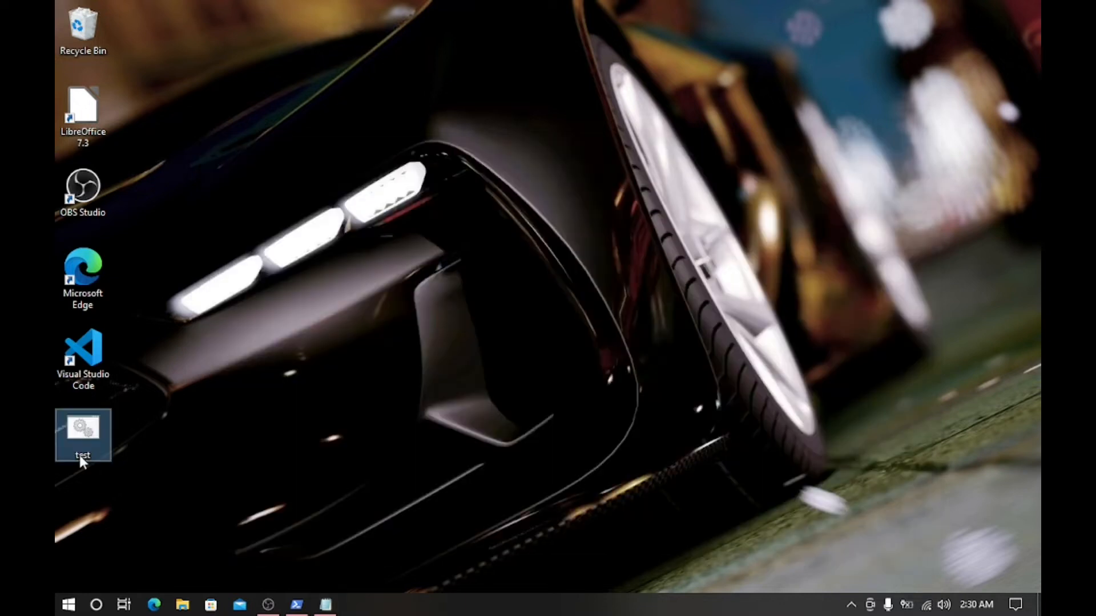
{"action": "left_click", "coordinate": [82, 458]}
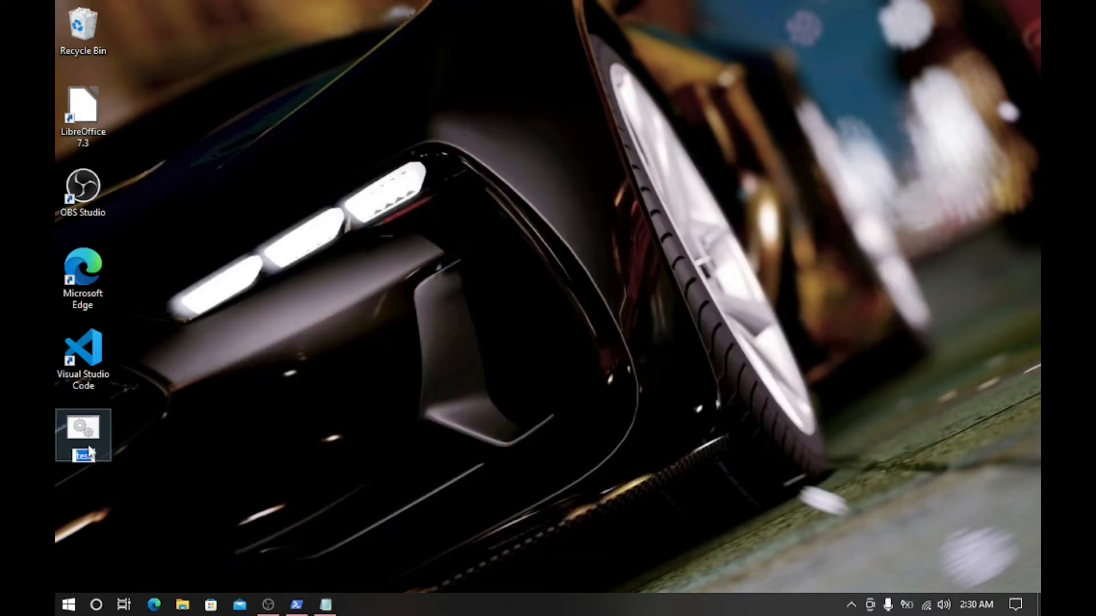
Step: Run test.bat from its desktop icon so cmd shows the greeting and 20-second countdown
{"action": "left_click", "coordinate": [90, 433]}
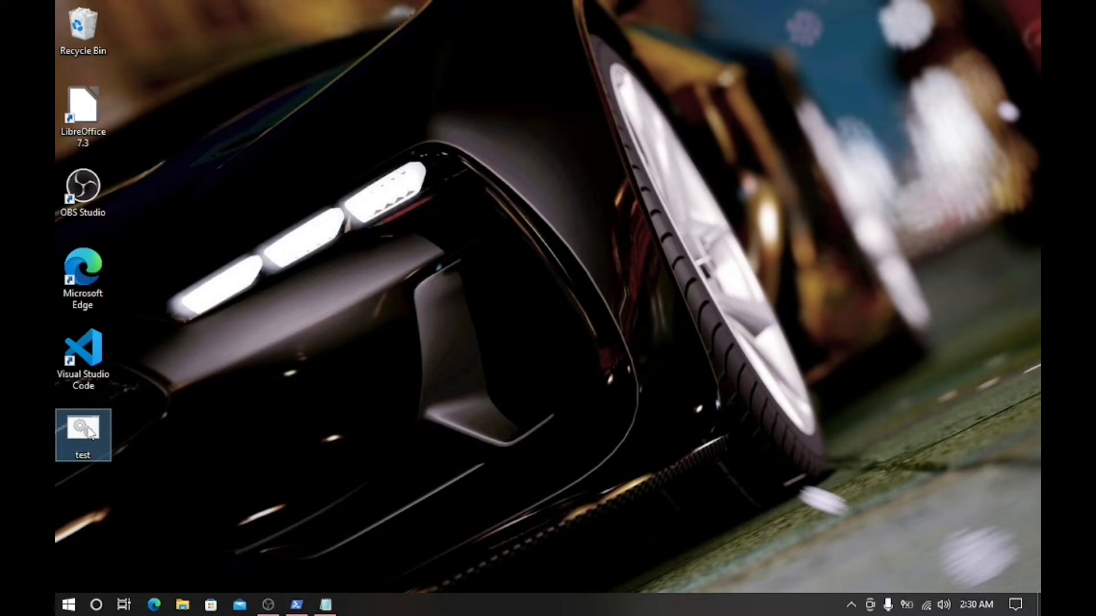
{"action": "double_click", "coordinate": [90, 433]}
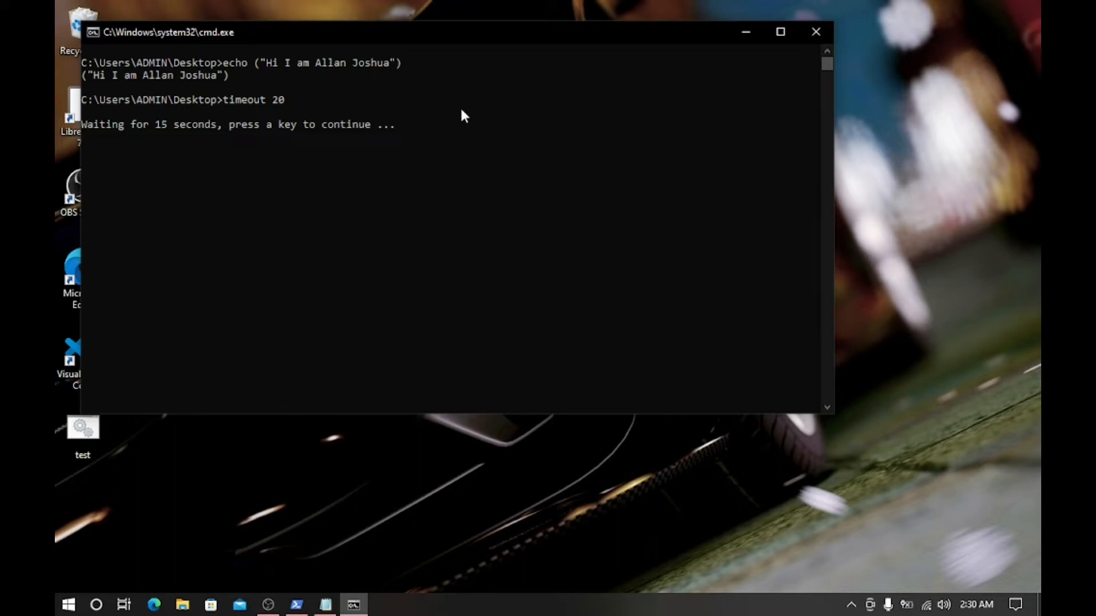
Step: Close the Notepad and Command Prompt windows once the batch run has finished
{"action": "left_click", "coordinate": [325, 605]}
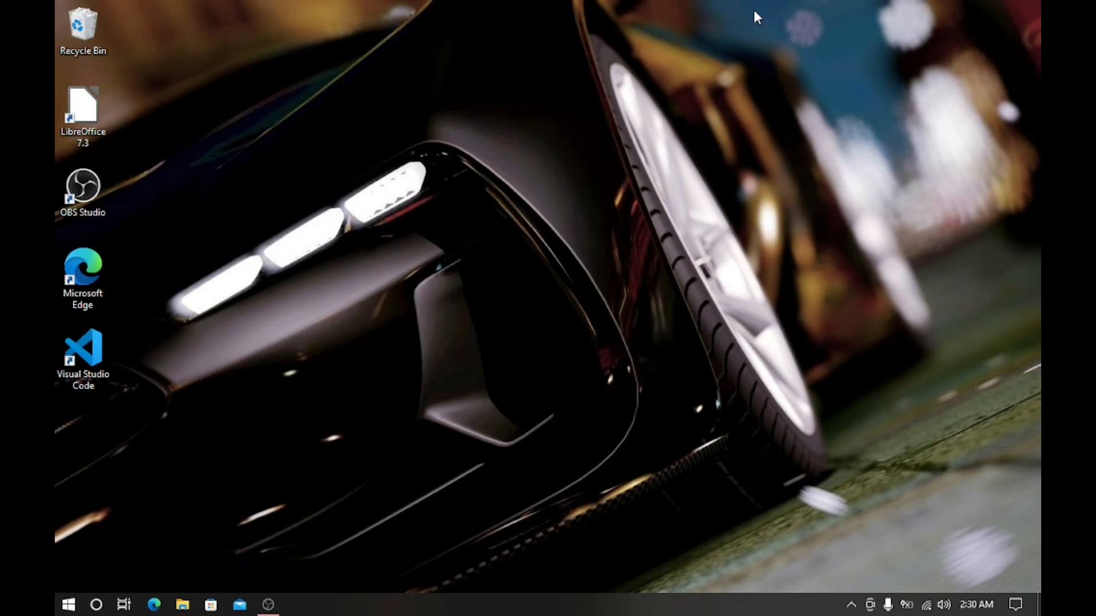
{"action": "left_click", "coordinate": [757, 17]}
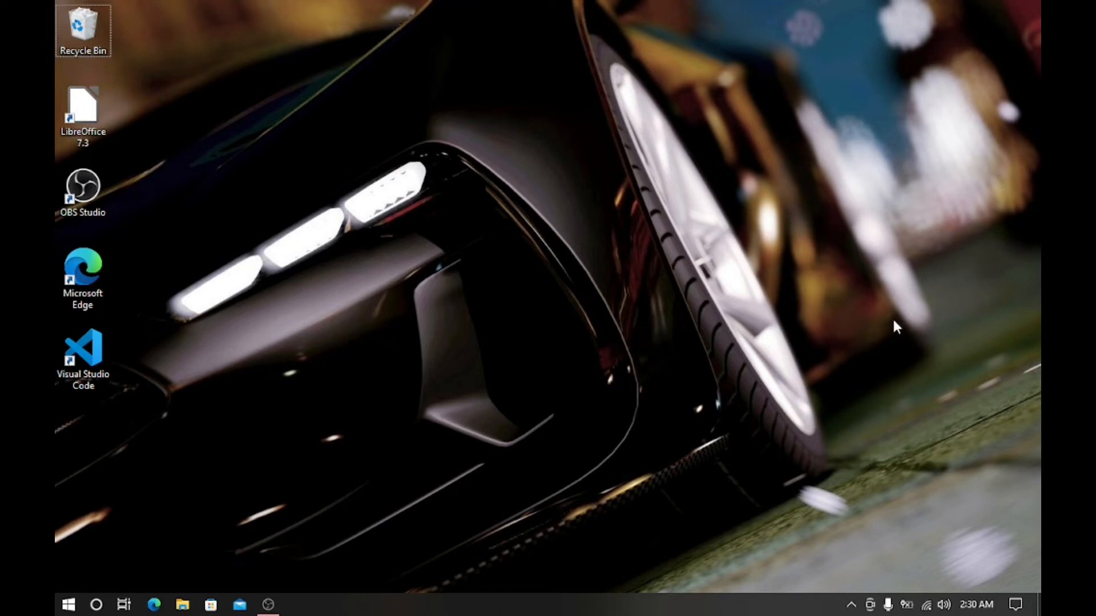